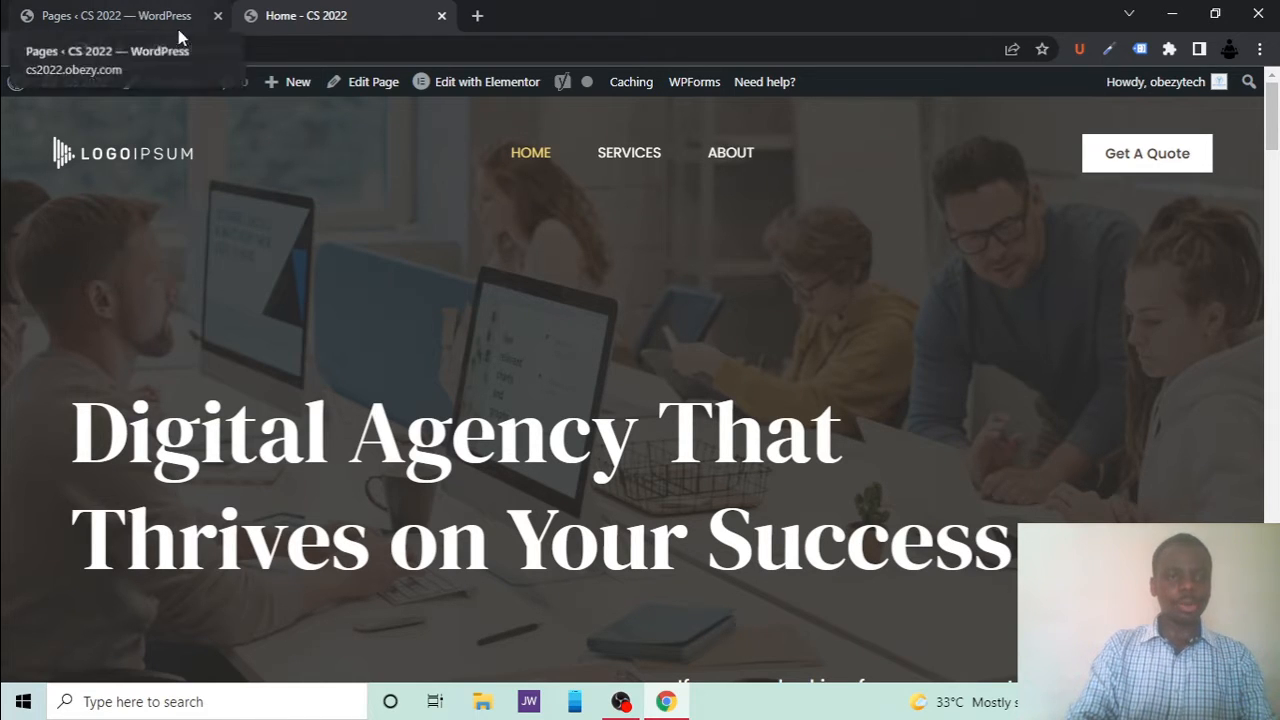
Open the site's WordPress dashboard in a new browser tab and switch to it
{"action": "mouse_move", "coordinate": [60, 90]}
{"action": "right_click", "coordinate": [62, 117]}
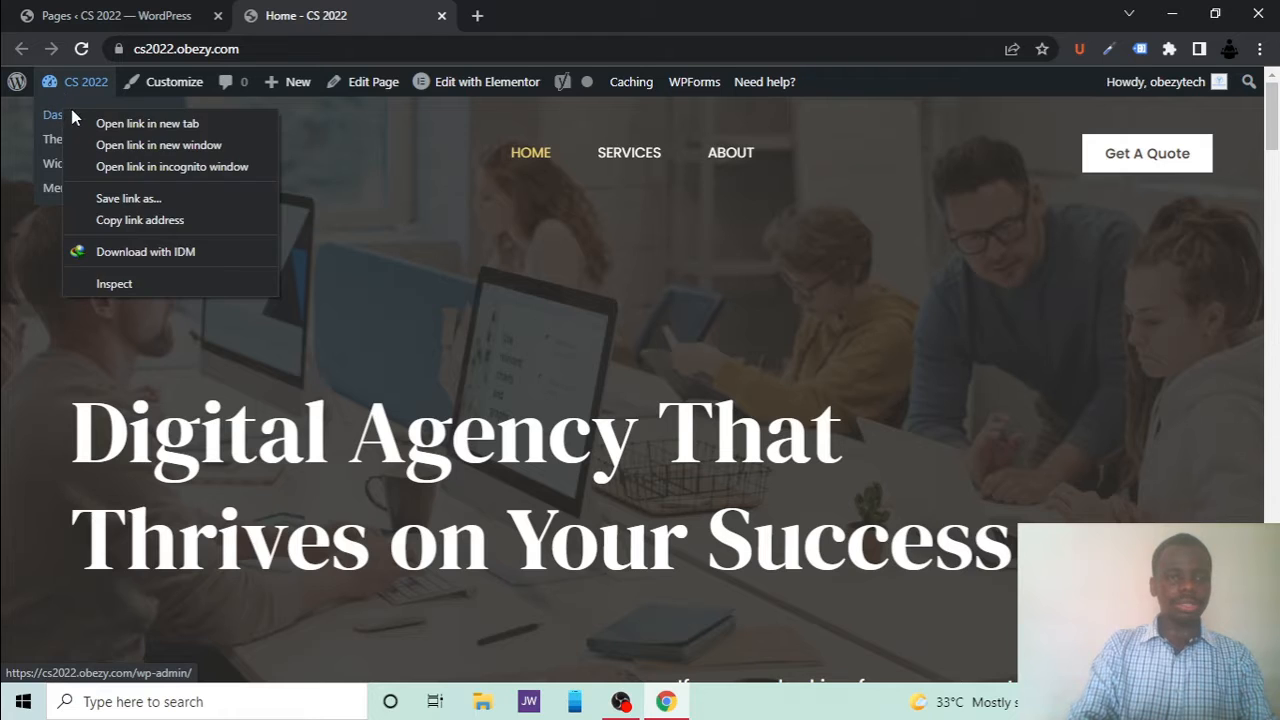
{"action": "left_click", "coordinate": [87, 119]}
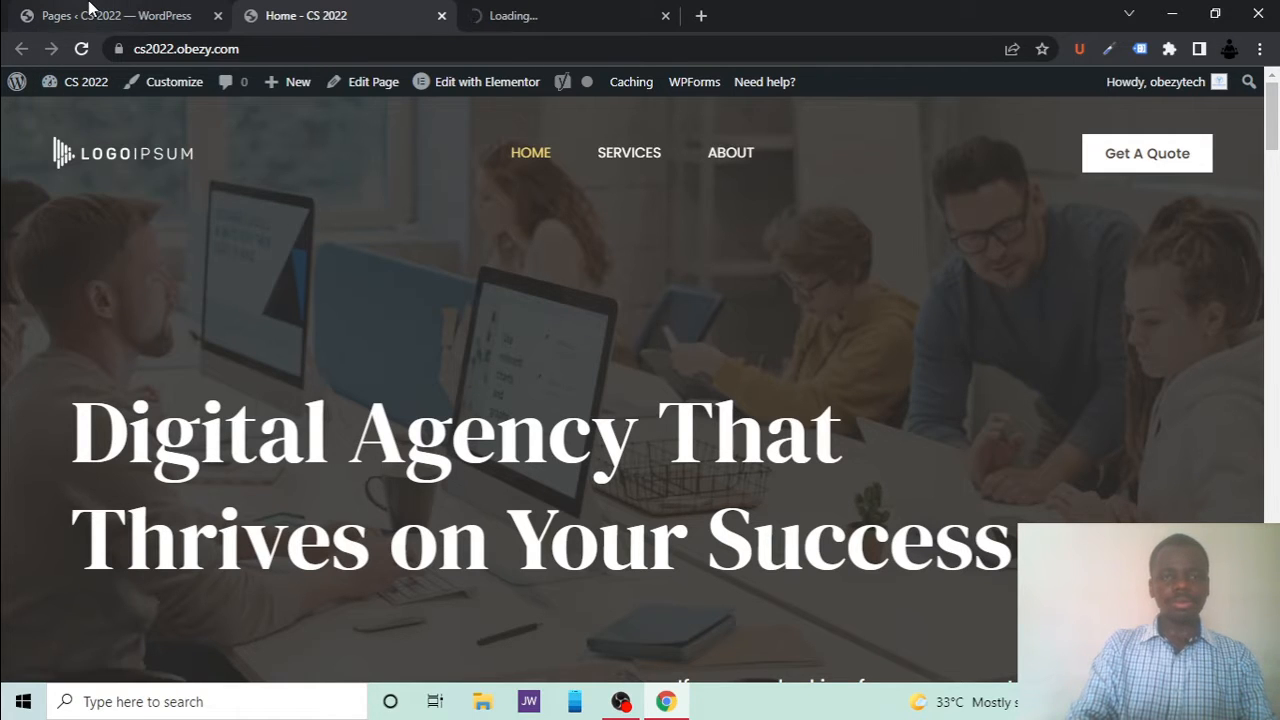
{"action": "left_click", "coordinate": [546, 12]}
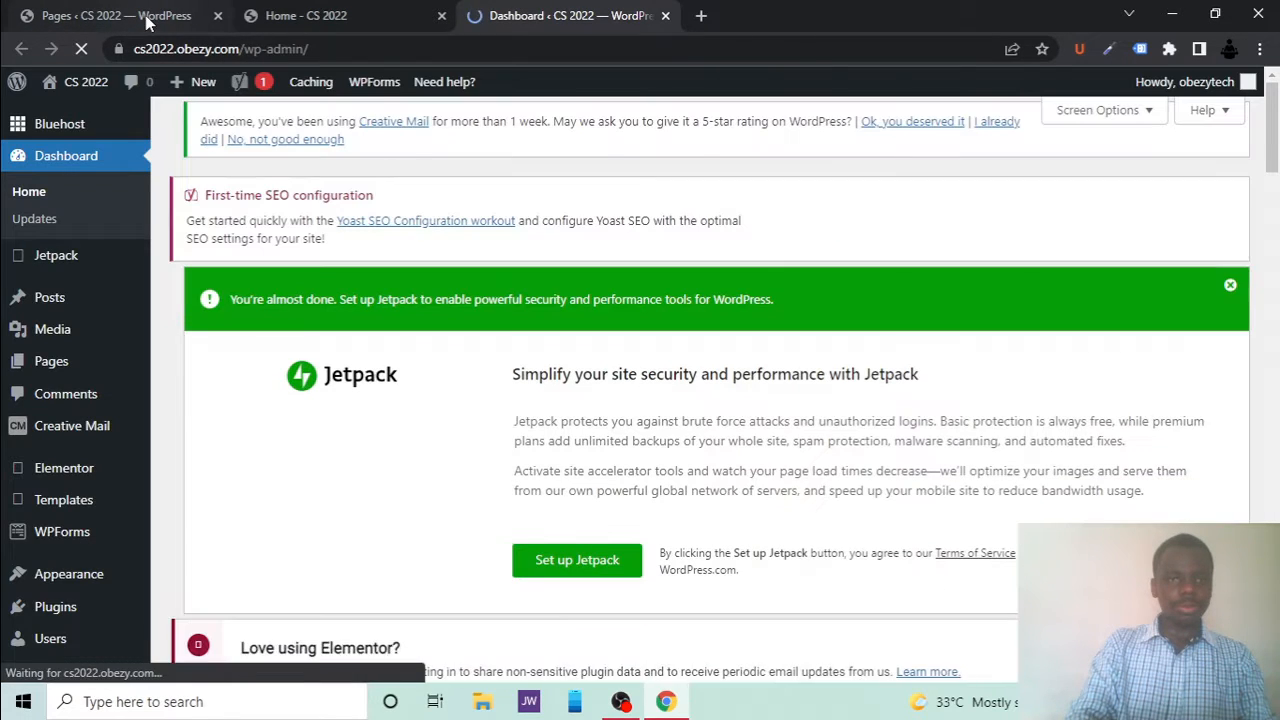
Open the Menus management page under Appearance and close the old Pages browser tab
{"action": "mouse_move", "coordinate": [268, 88]}
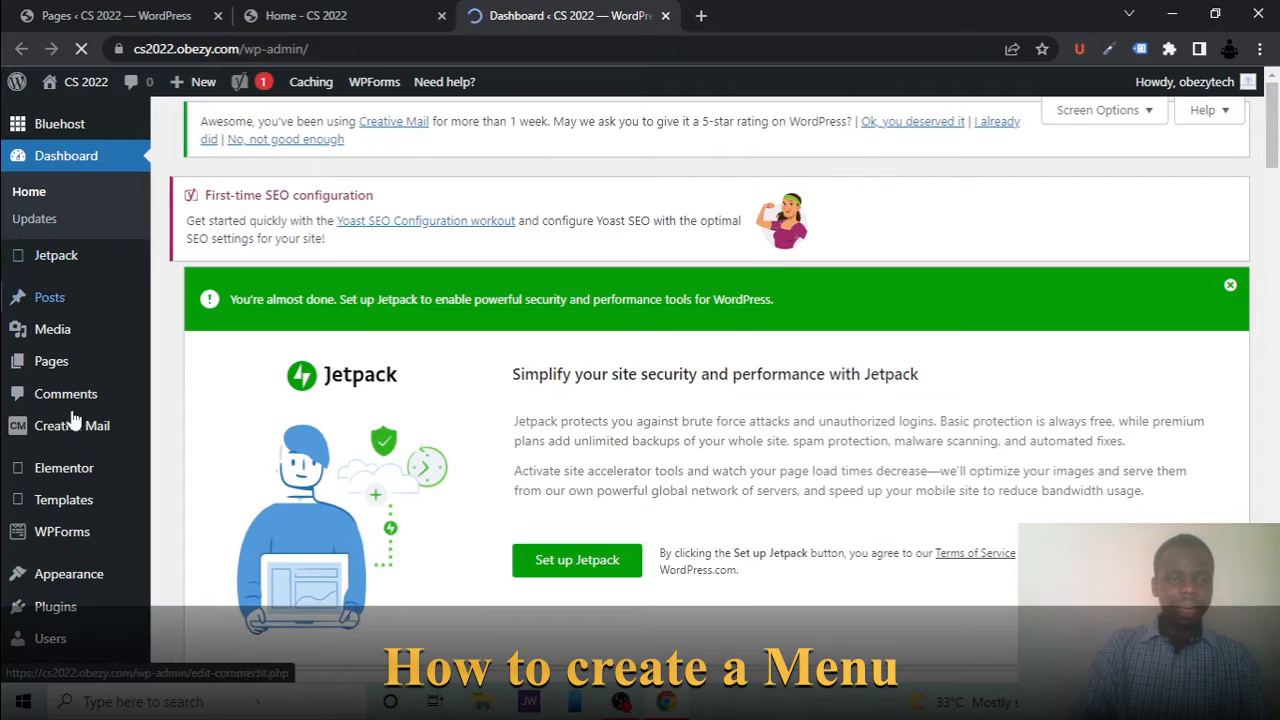
{"action": "scroll", "coordinate": [68, 443], "scroll_direction": "down", "scroll_amount": 1}
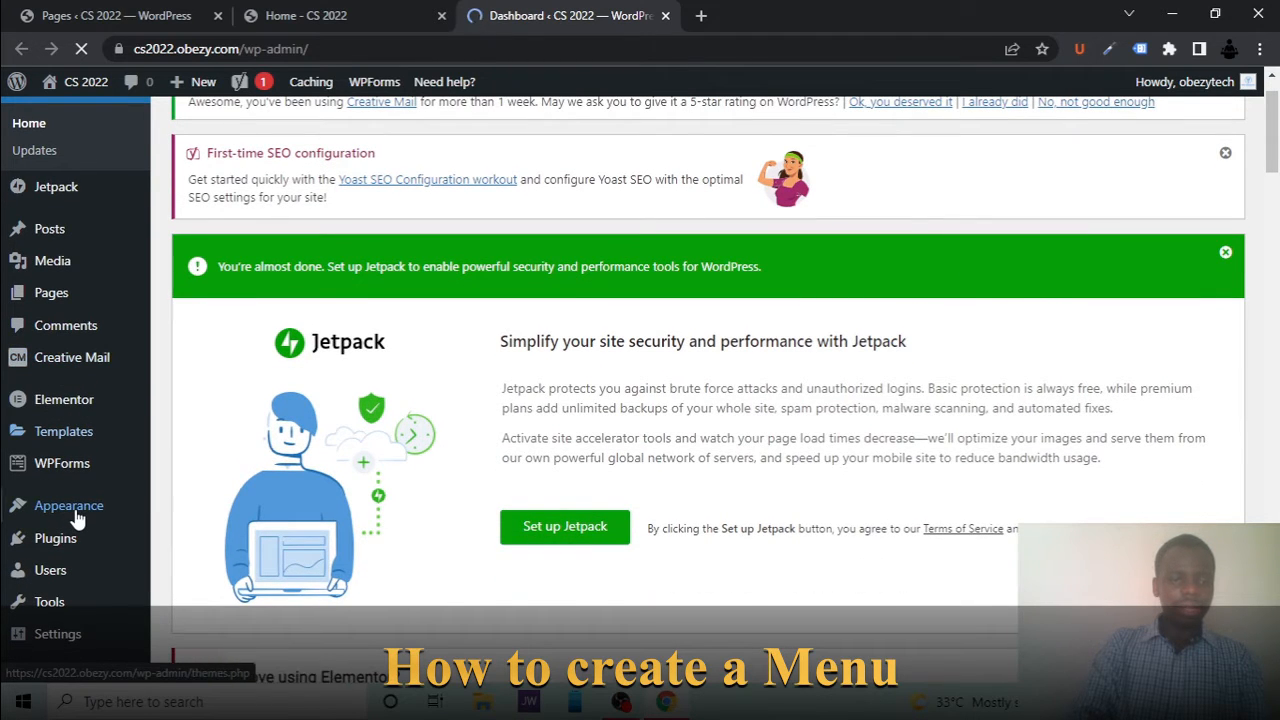
{"action": "mouse_move", "coordinate": [78, 518]}
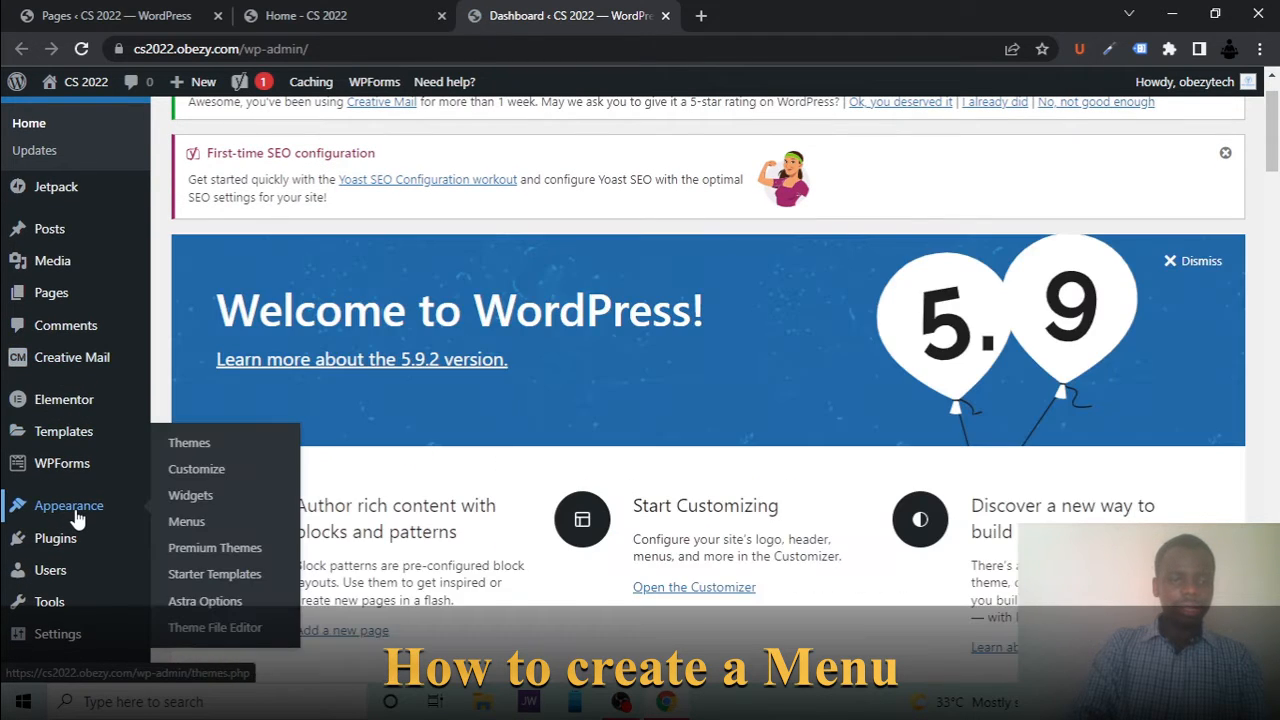
{"action": "left_click", "coordinate": [224, 527]}
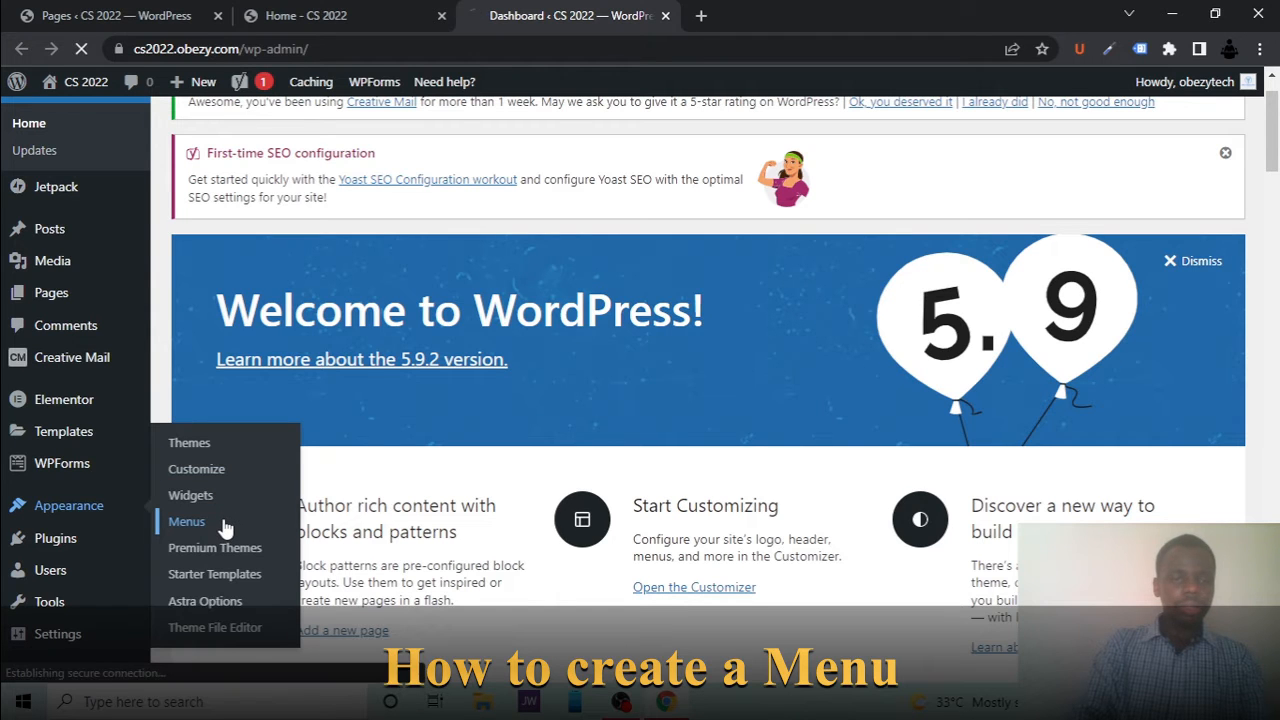
{"action": "left_click", "coordinate": [218, 16]}
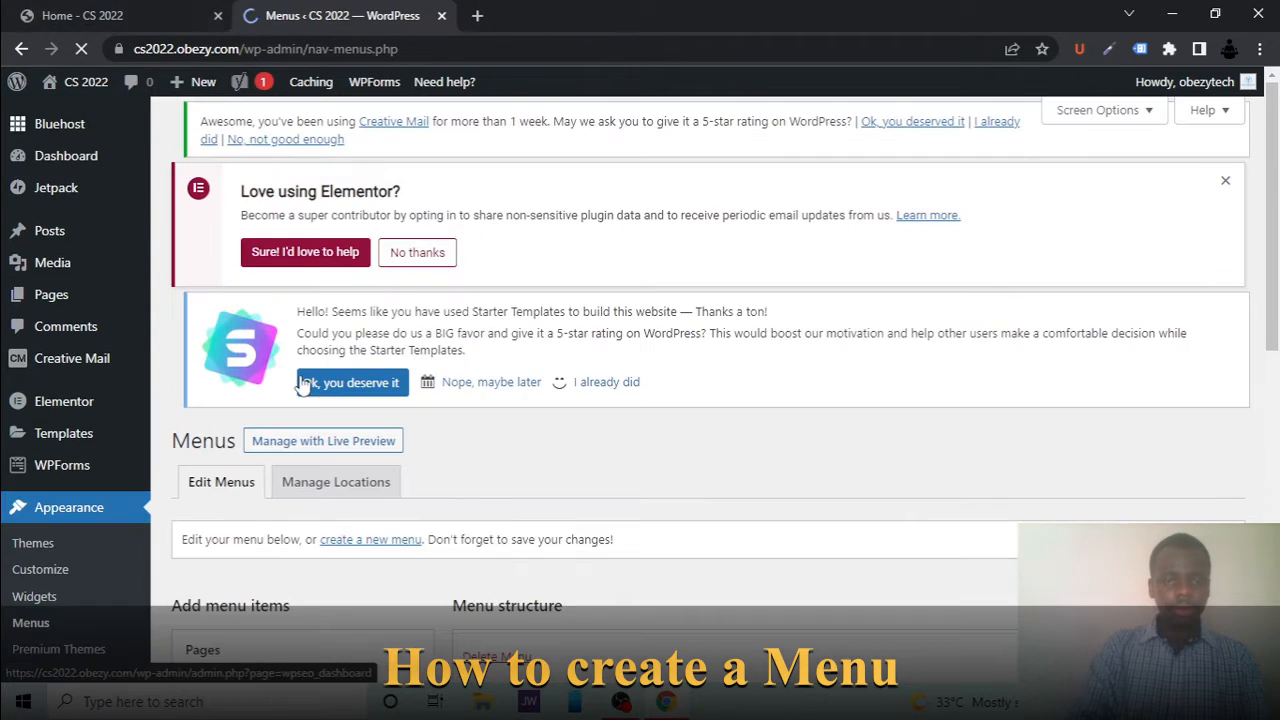
Compare the Navigation menu's items with the live home page header, then remove the invalid Contact item from the menu
{"action": "scroll", "coordinate": [305, 385], "scroll_direction": "down", "scroll_amount": 5}
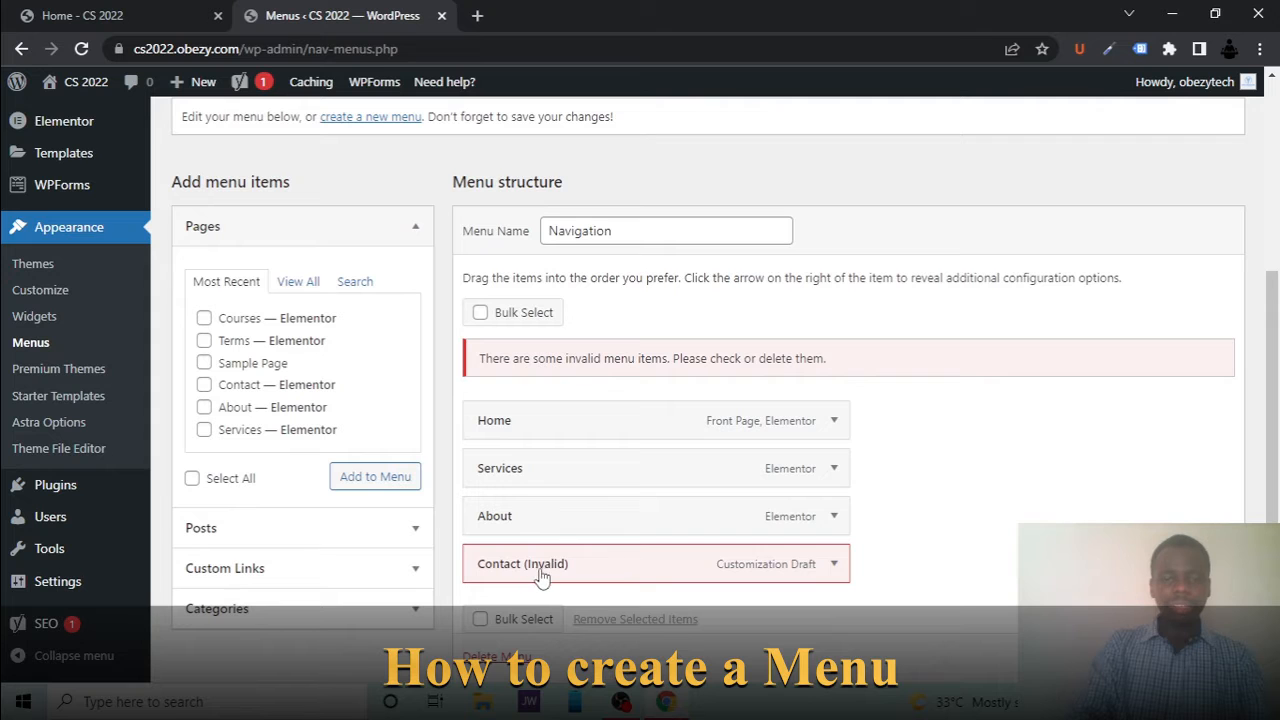
{"action": "left_click", "coordinate": [90, 15]}
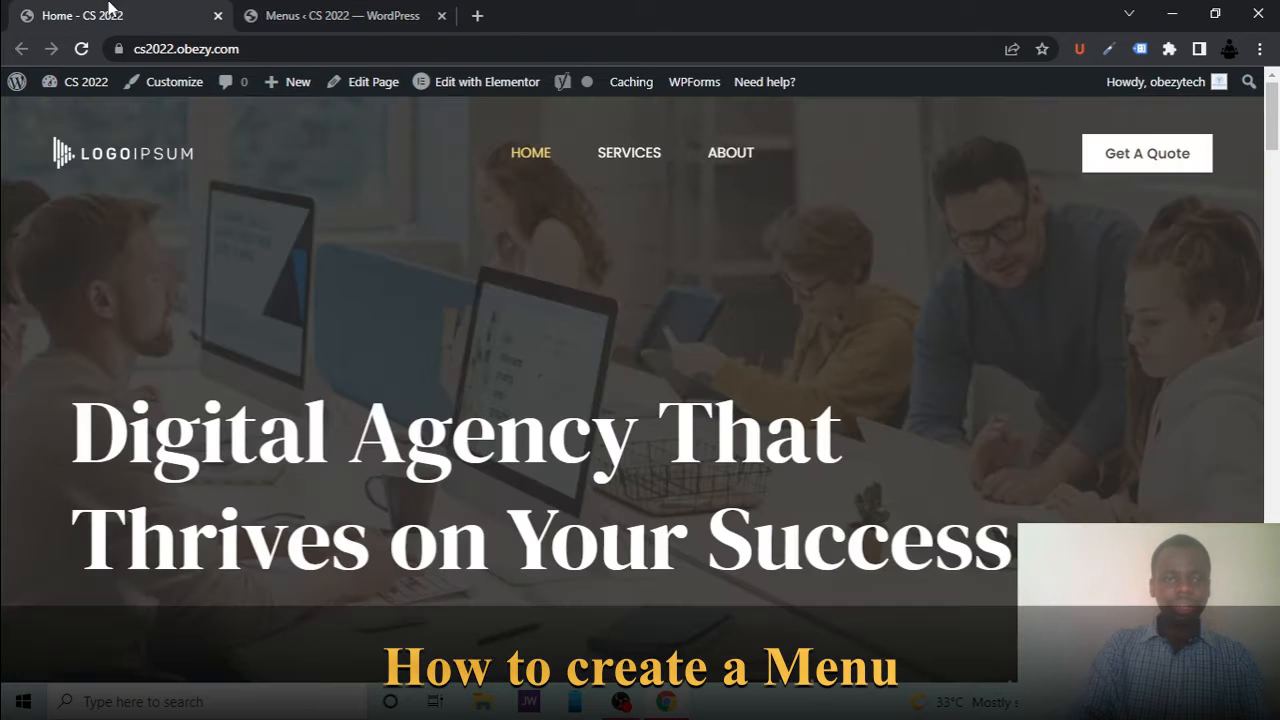
{"action": "left_click", "coordinate": [363, 12]}
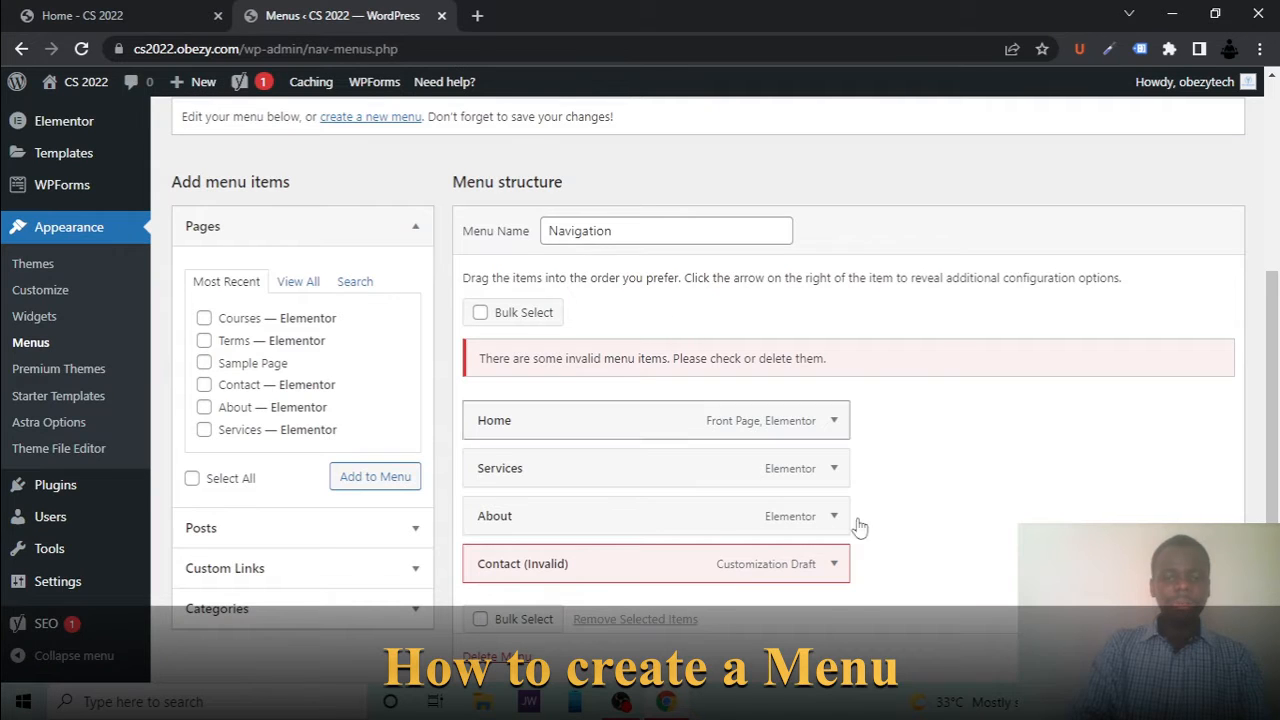
{"action": "left_click", "coordinate": [836, 571]}
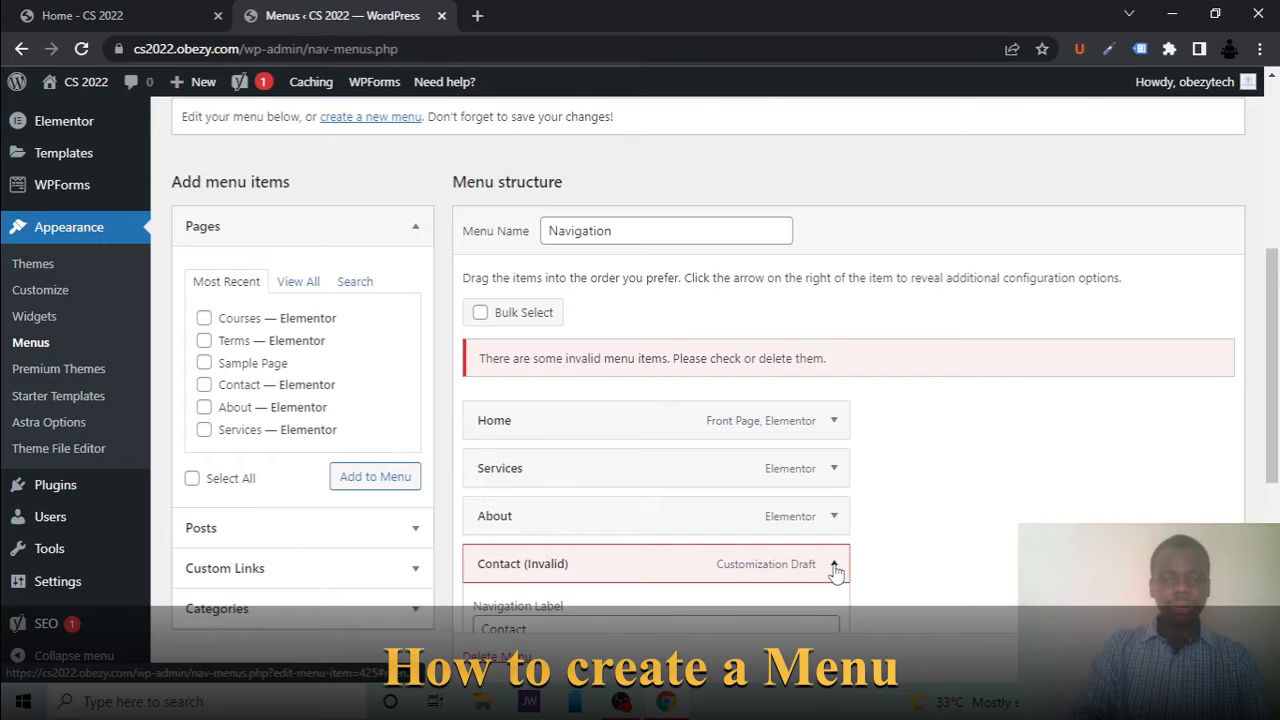
{"action": "scroll", "coordinate": [836, 571], "scroll_direction": "down", "scroll_amount": 2}
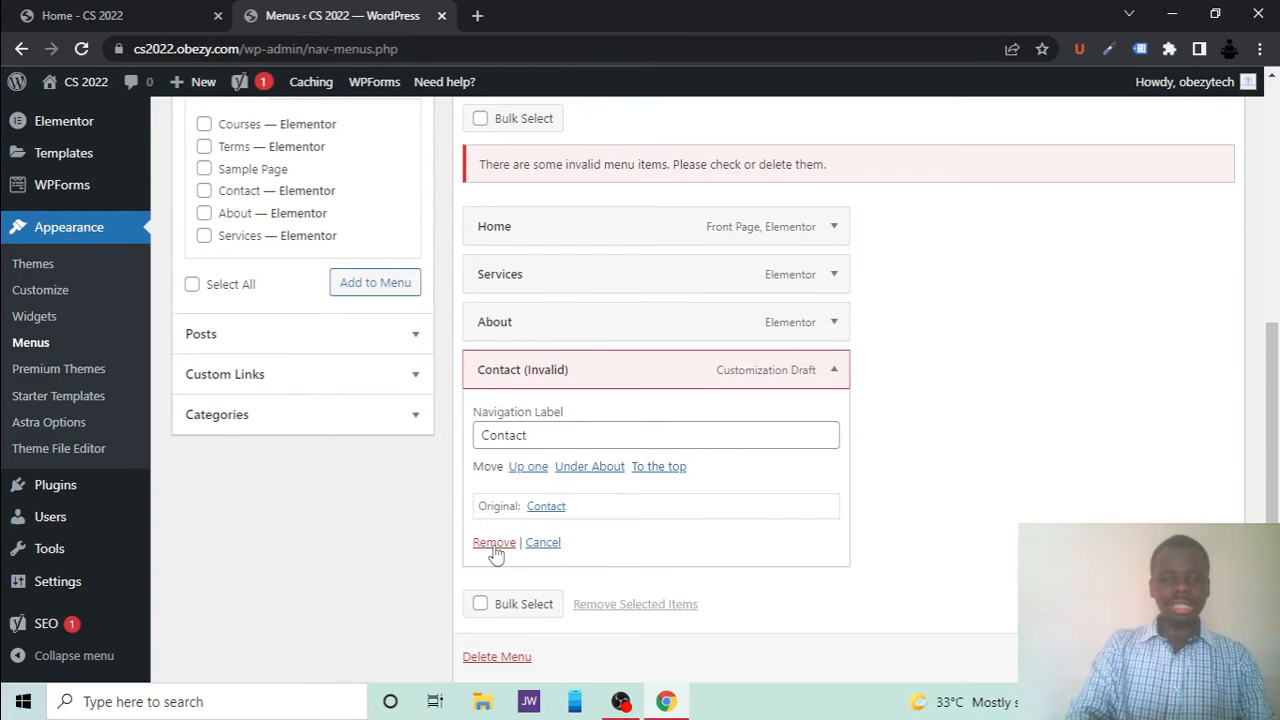
{"action": "left_click", "coordinate": [494, 543]}
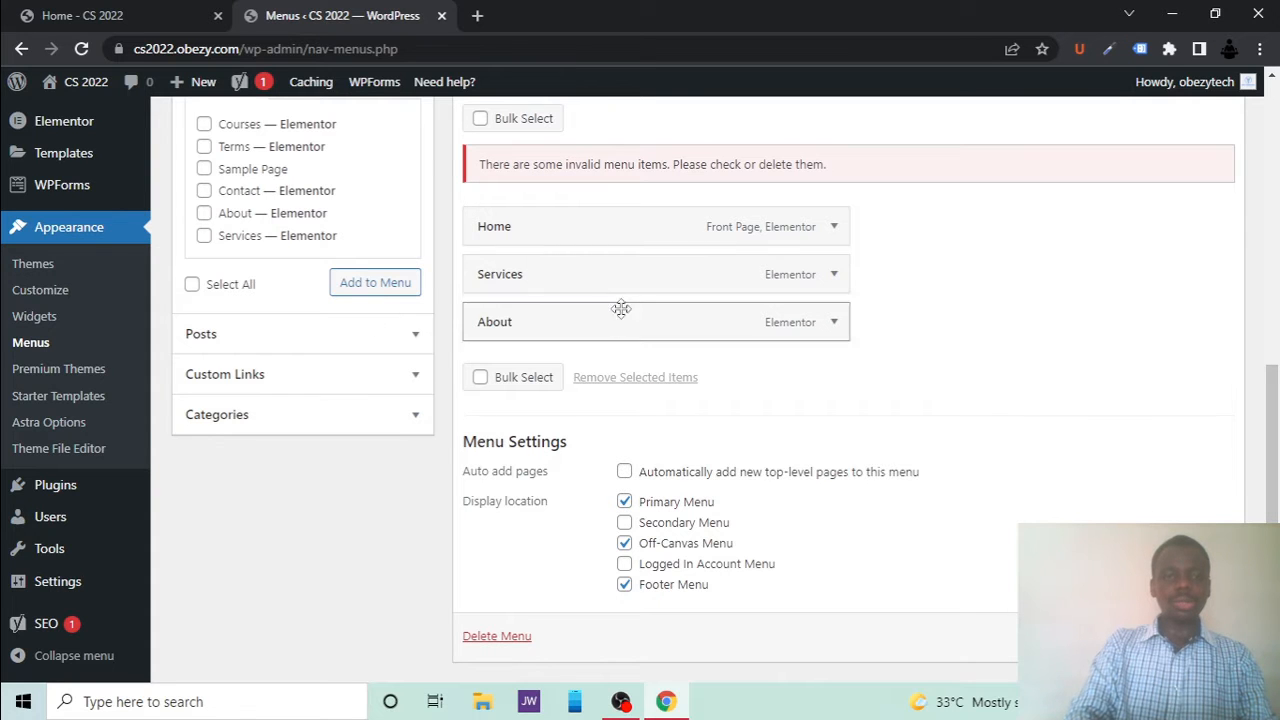
Add the Courses and Contact pages to the Navigation menu and save the menu
{"action": "scroll", "coordinate": [323, 343], "scroll_direction": "up", "scroll_amount": 2}
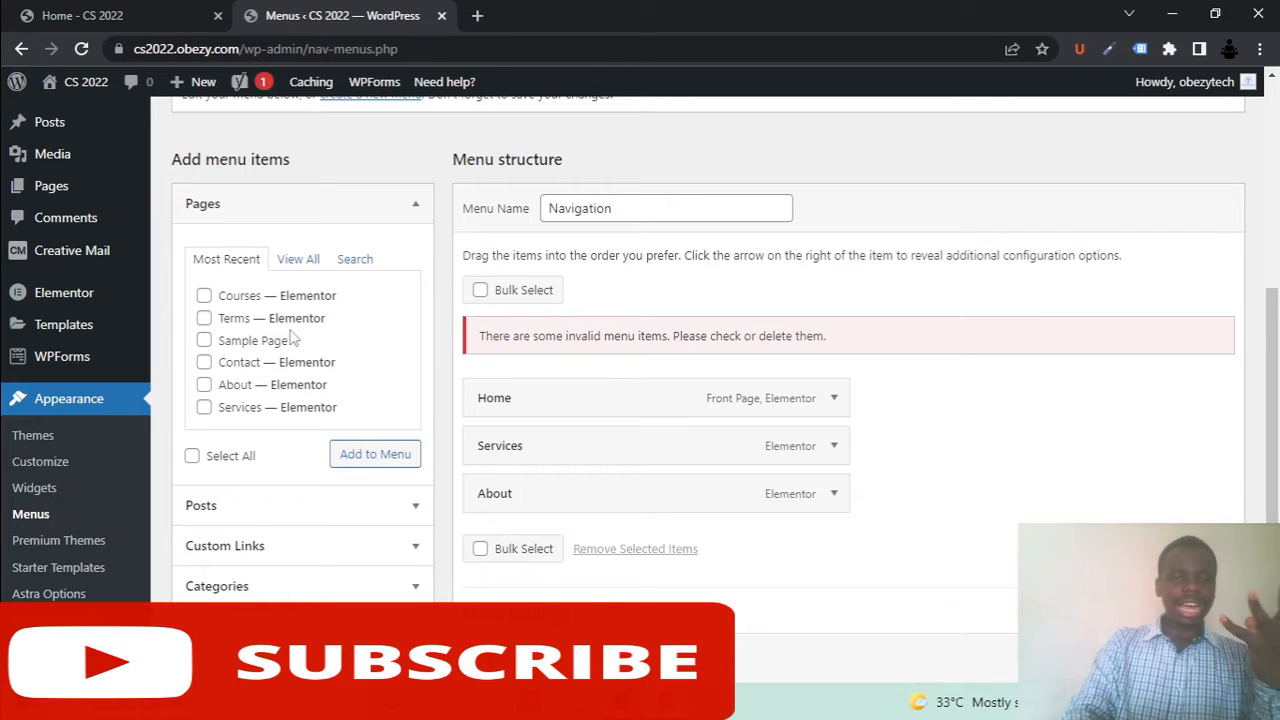
{"action": "left_click", "coordinate": [206, 212]}
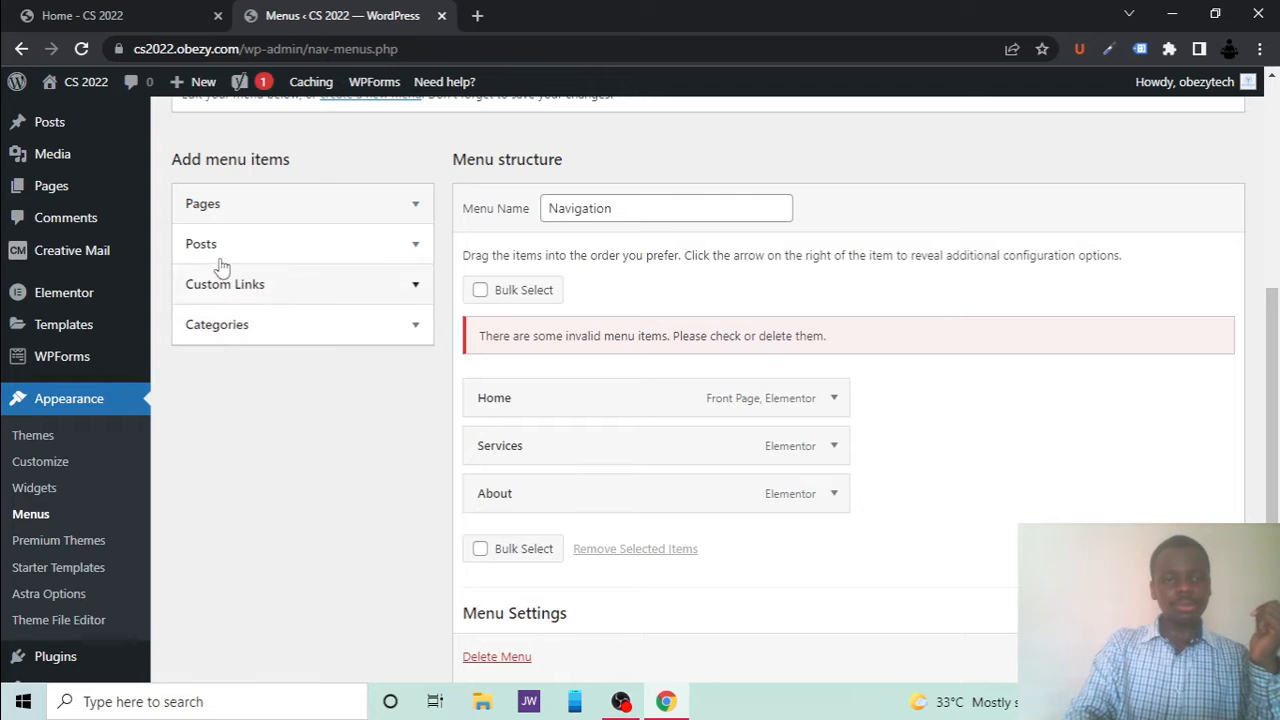
{"action": "left_click", "coordinate": [212, 210]}
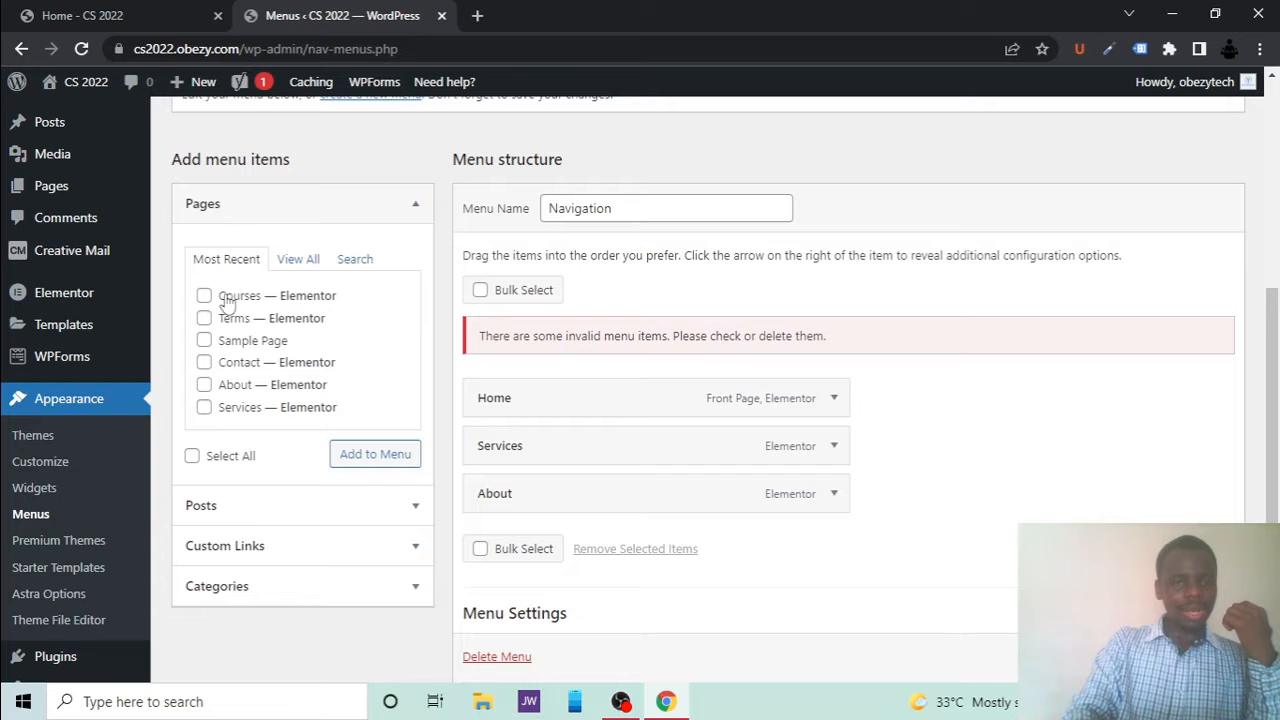
{"action": "scroll", "coordinate": [228, 368], "scroll_direction": "down", "scroll_amount": 1}
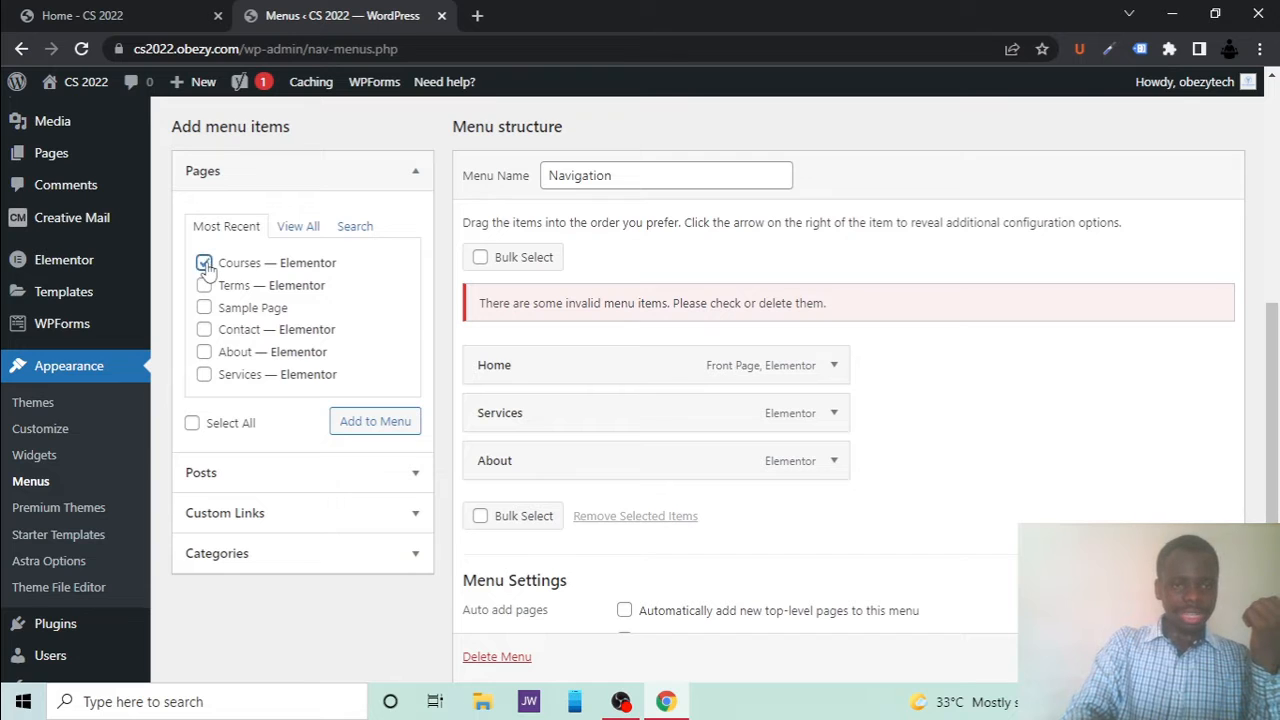
{"action": "left_click", "coordinate": [204, 332]}
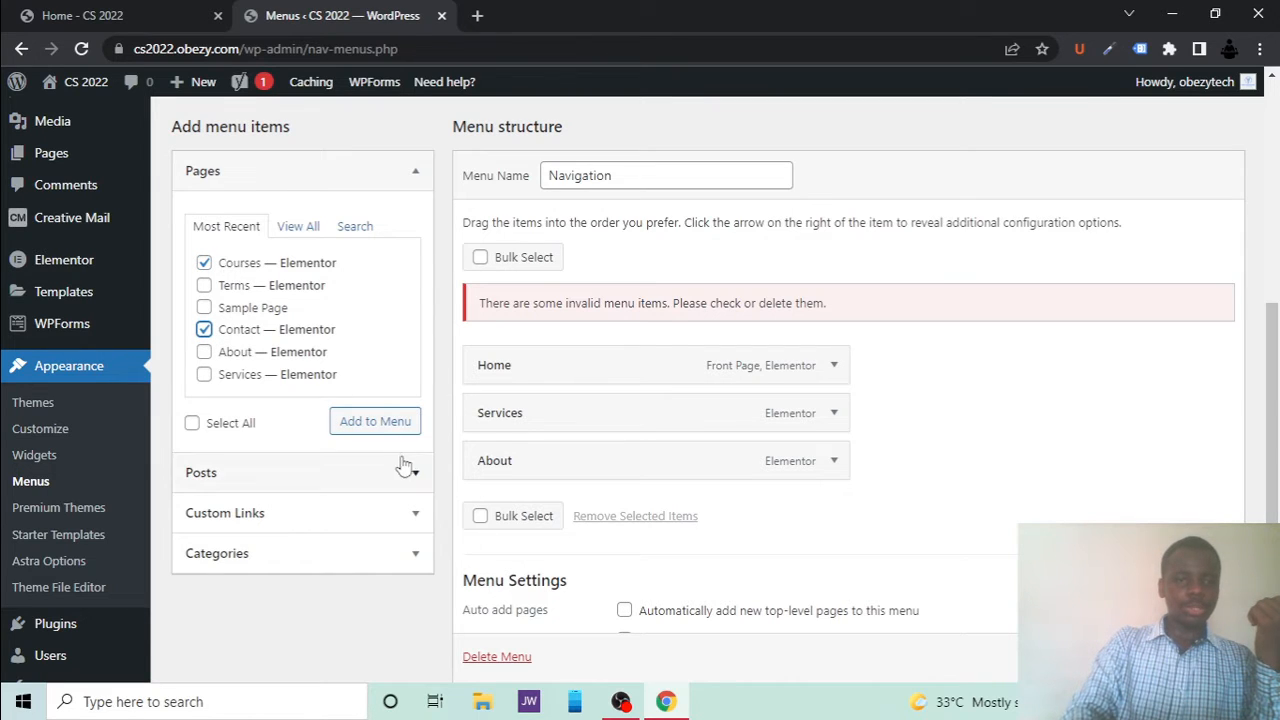
{"action": "left_click", "coordinate": [382, 431]}
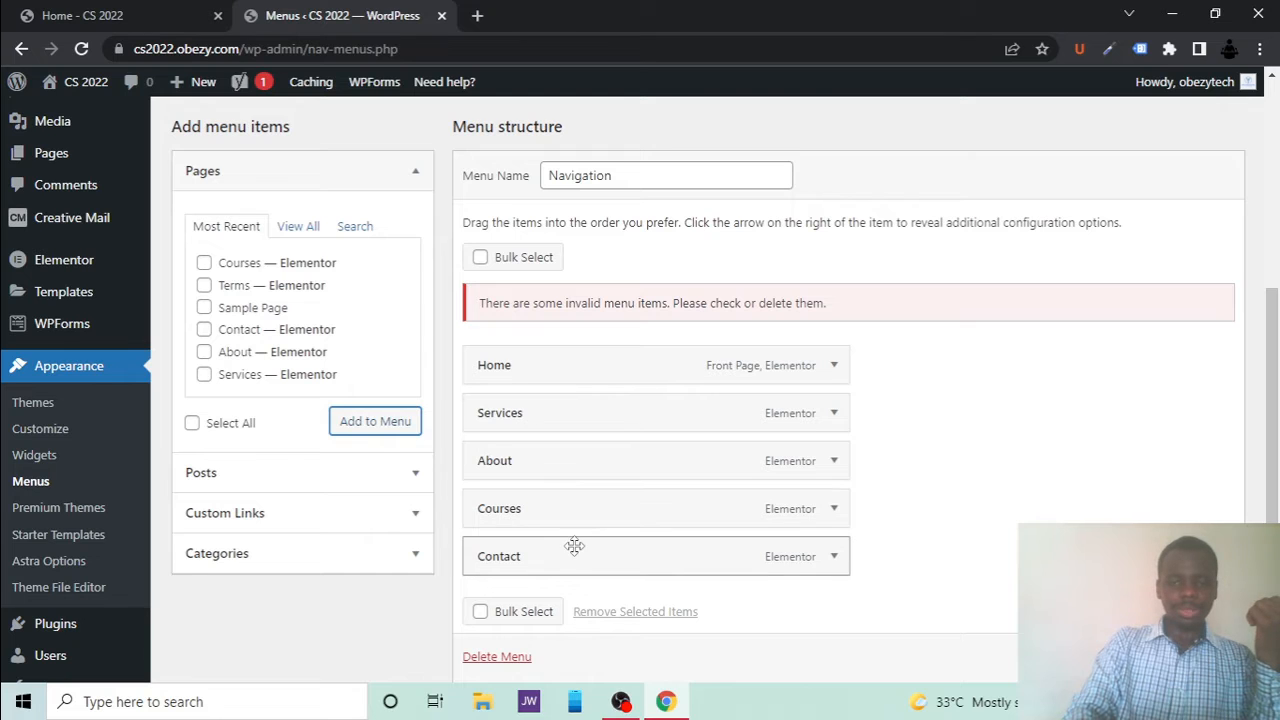
{"action": "left_click", "coordinate": [1193, 657]}
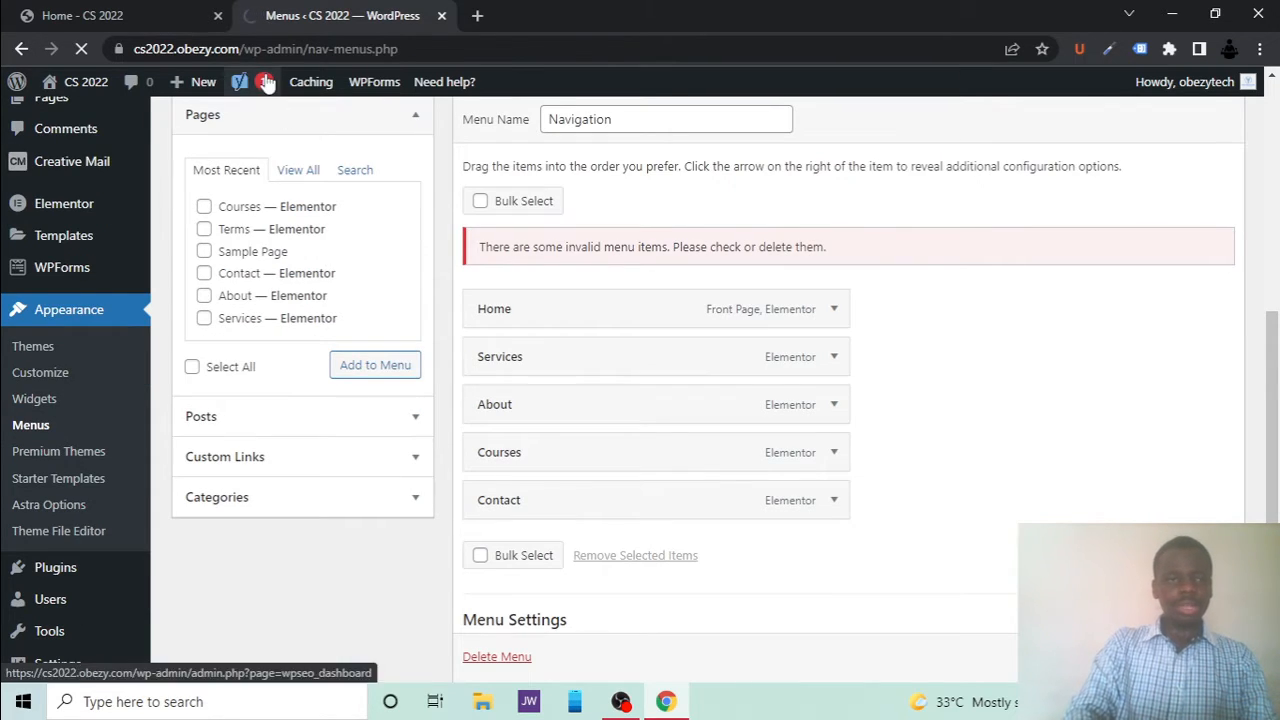
Reload the live home page, look through the Courses page from its navigation down to the footer, and return to the home page
{"action": "left_click", "coordinate": [68, 12]}
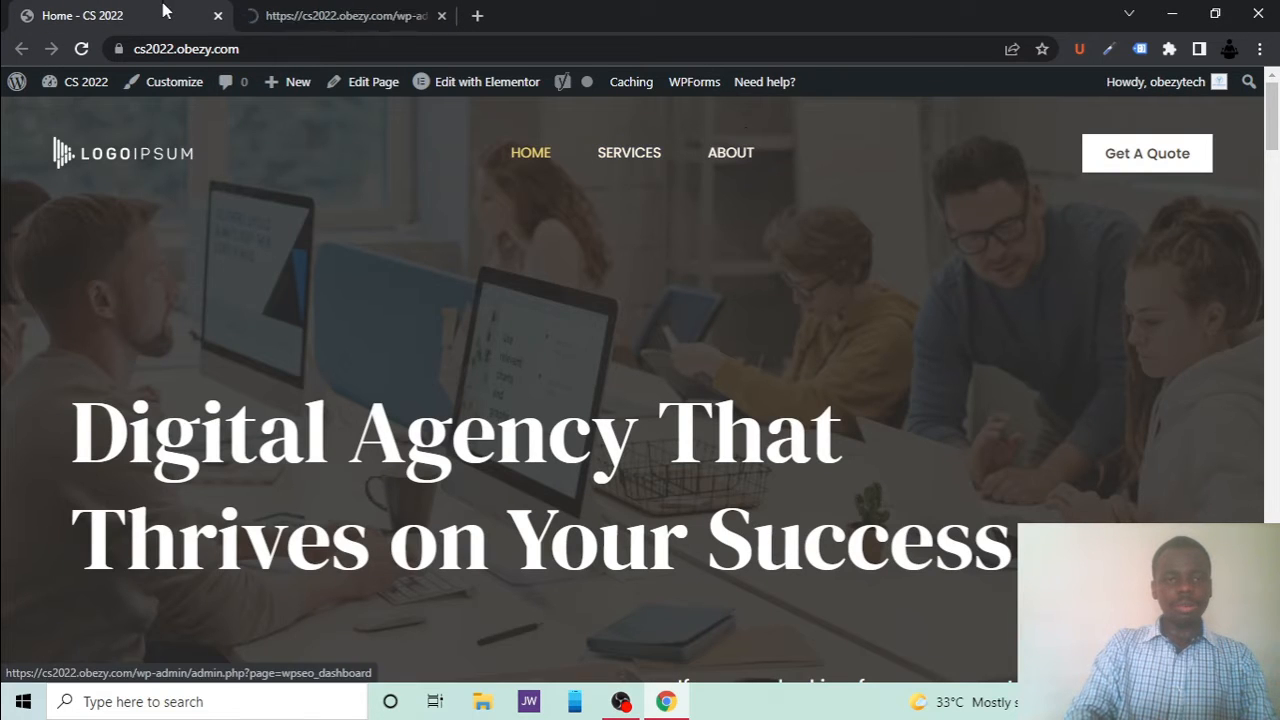
{"action": "left_click", "coordinate": [83, 48]}
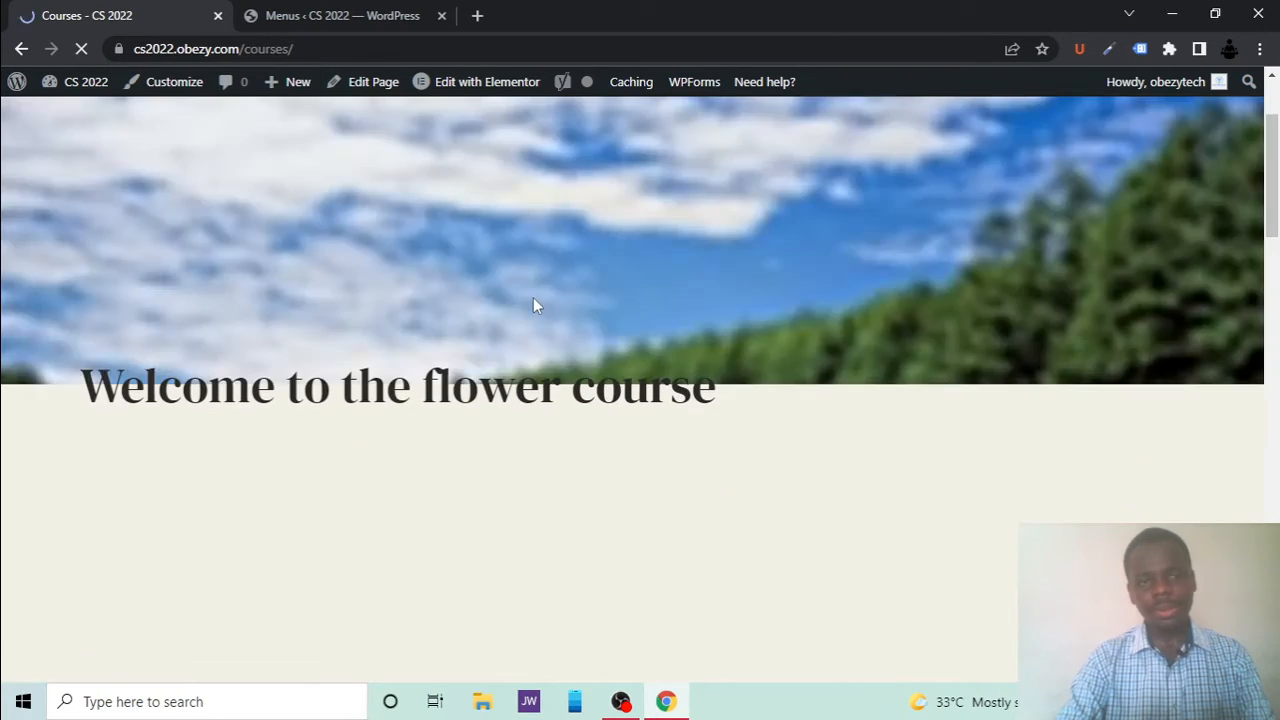
{"action": "scroll", "coordinate": [533, 294], "scroll_direction": "down", "scroll_amount": 10}
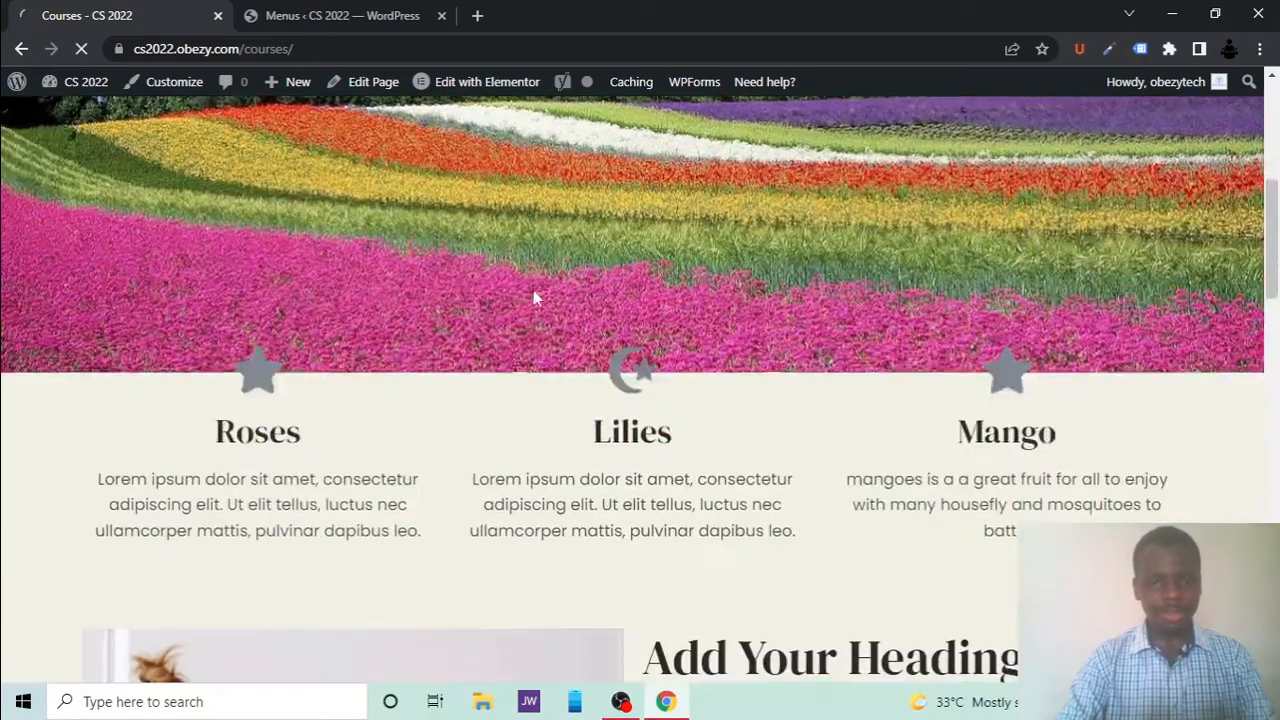
{"action": "scroll", "coordinate": [533, 290], "scroll_direction": "down", "scroll_amount": 10}
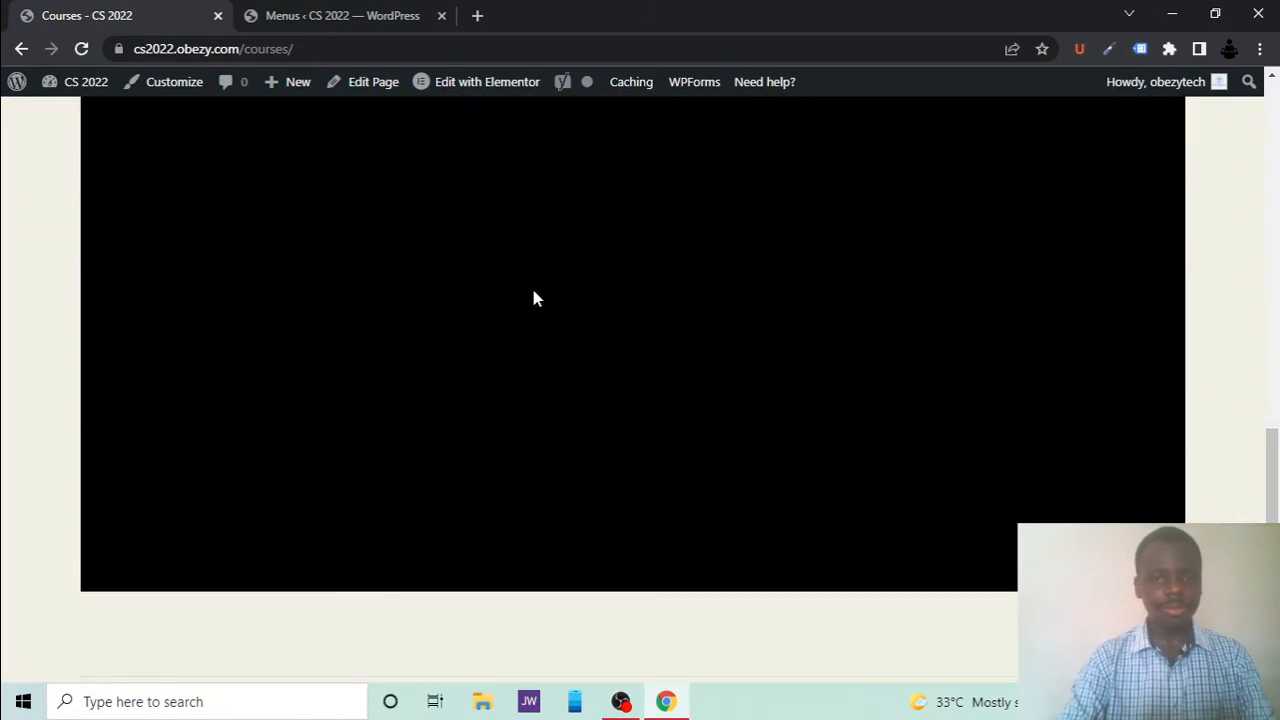
{"action": "scroll", "coordinate": [533, 297], "scroll_direction": "down", "scroll_amount": 3}
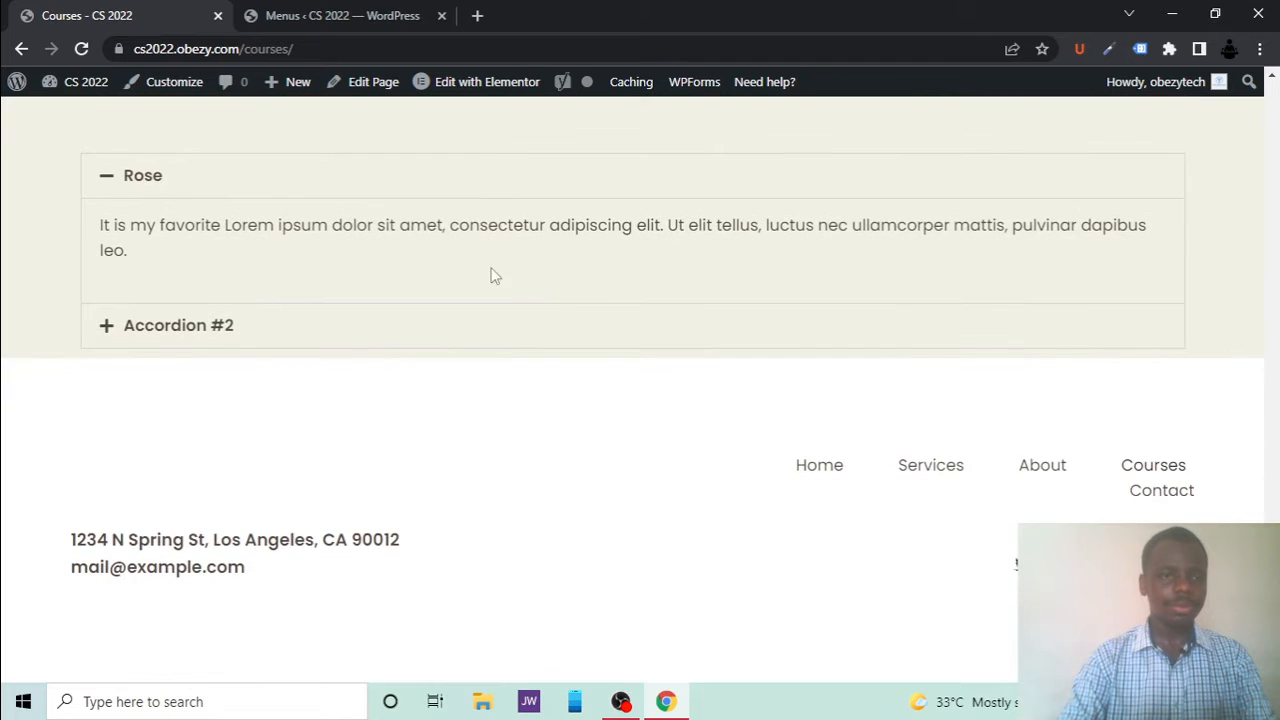
{"action": "left_click", "coordinate": [21, 49]}
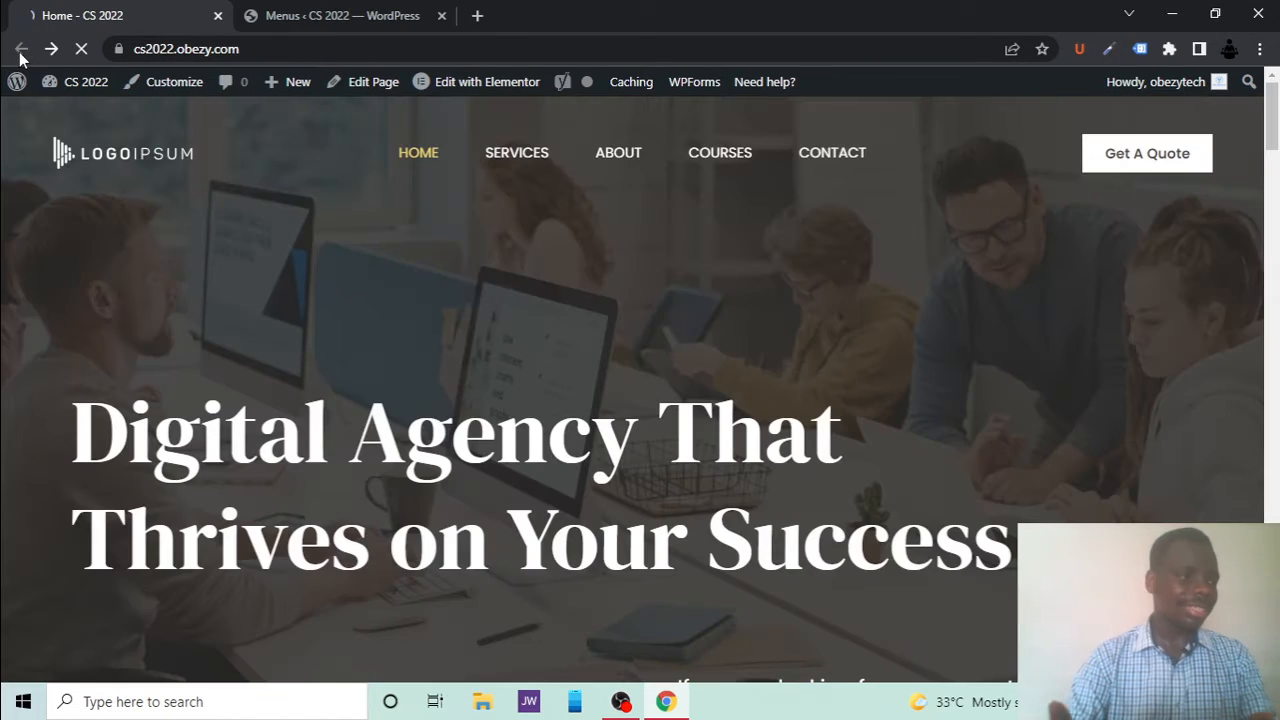
Inspect the Contact item's settings and removal option in the menu structure, then collapse the item without changing it
{"action": "left_click", "coordinate": [320, 12]}
{"action": "scroll", "coordinate": [396, 449], "scroll_direction": "down", "scroll_amount": 5}
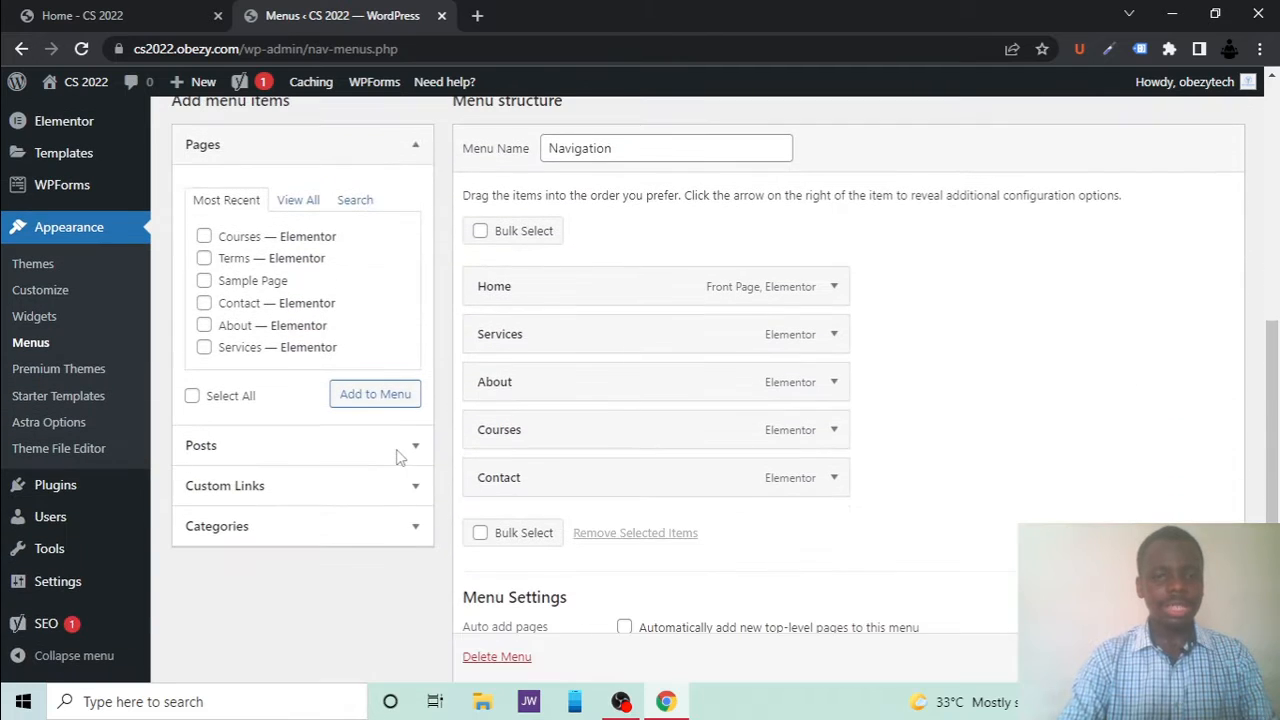
{"action": "left_click", "coordinate": [838, 481]}
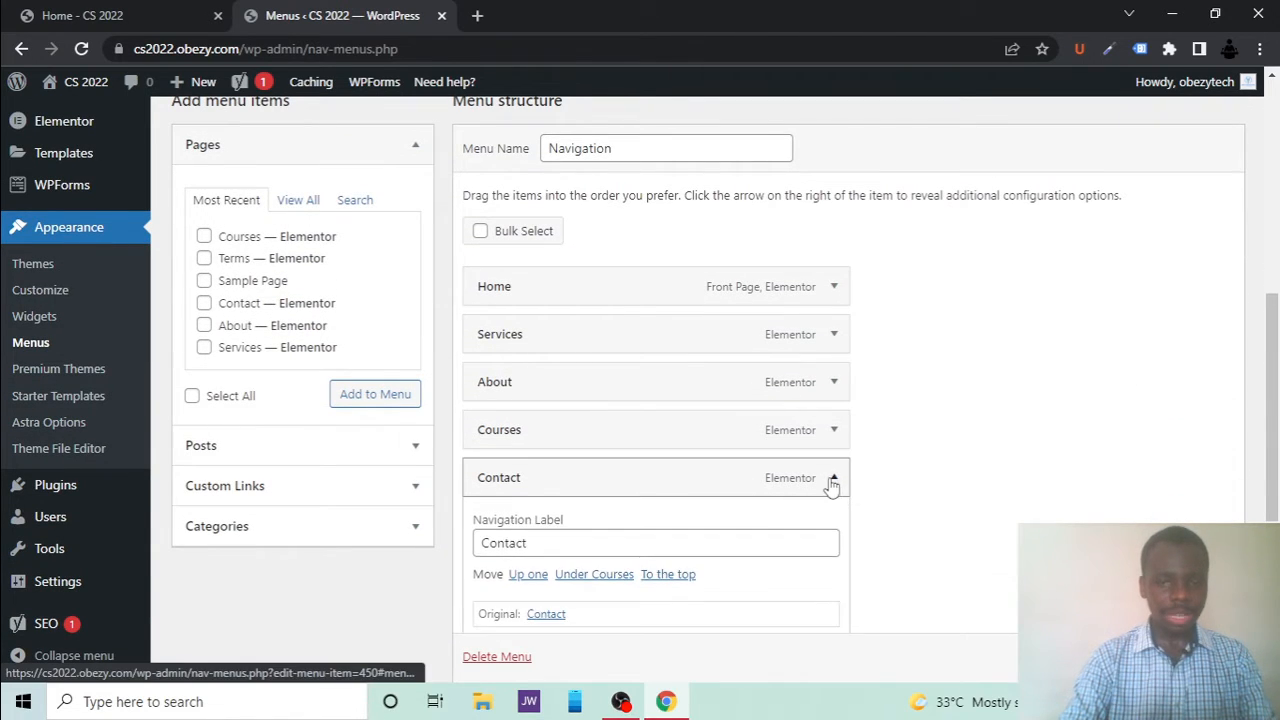
{"action": "scroll", "coordinate": [738, 537], "scroll_direction": "down", "scroll_amount": 2}
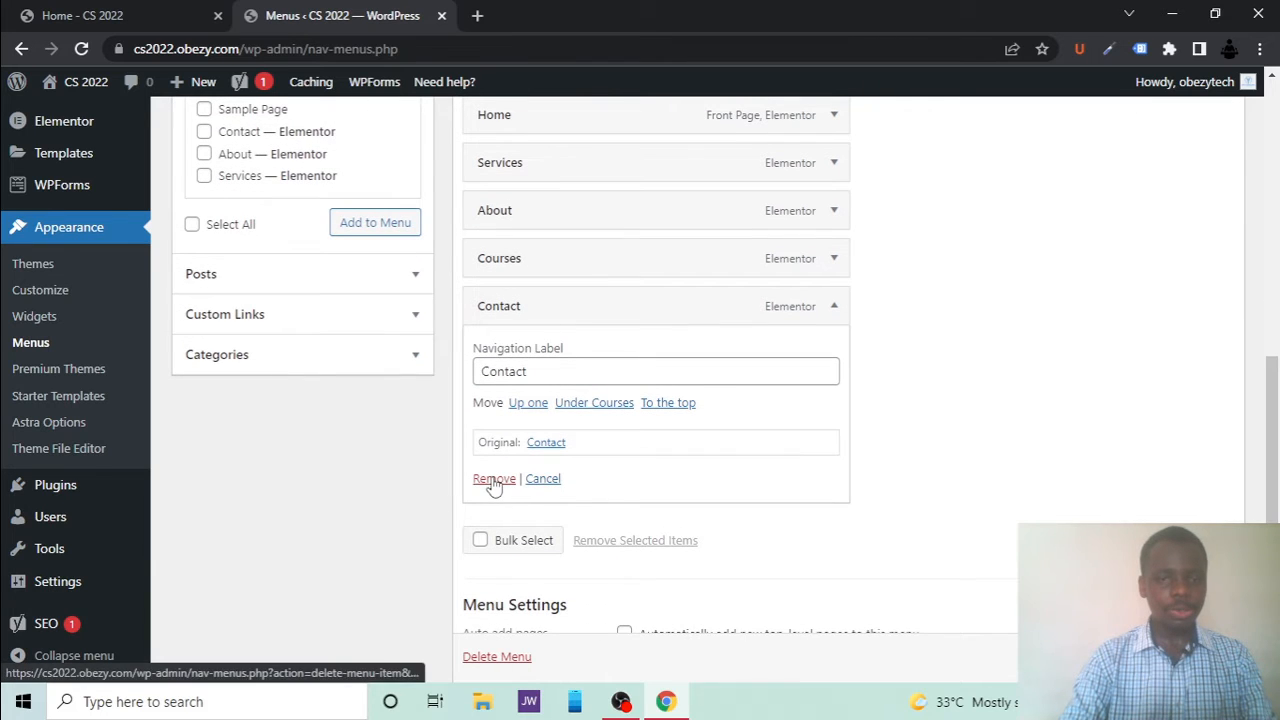
{"action": "left_click", "coordinate": [829, 308]}
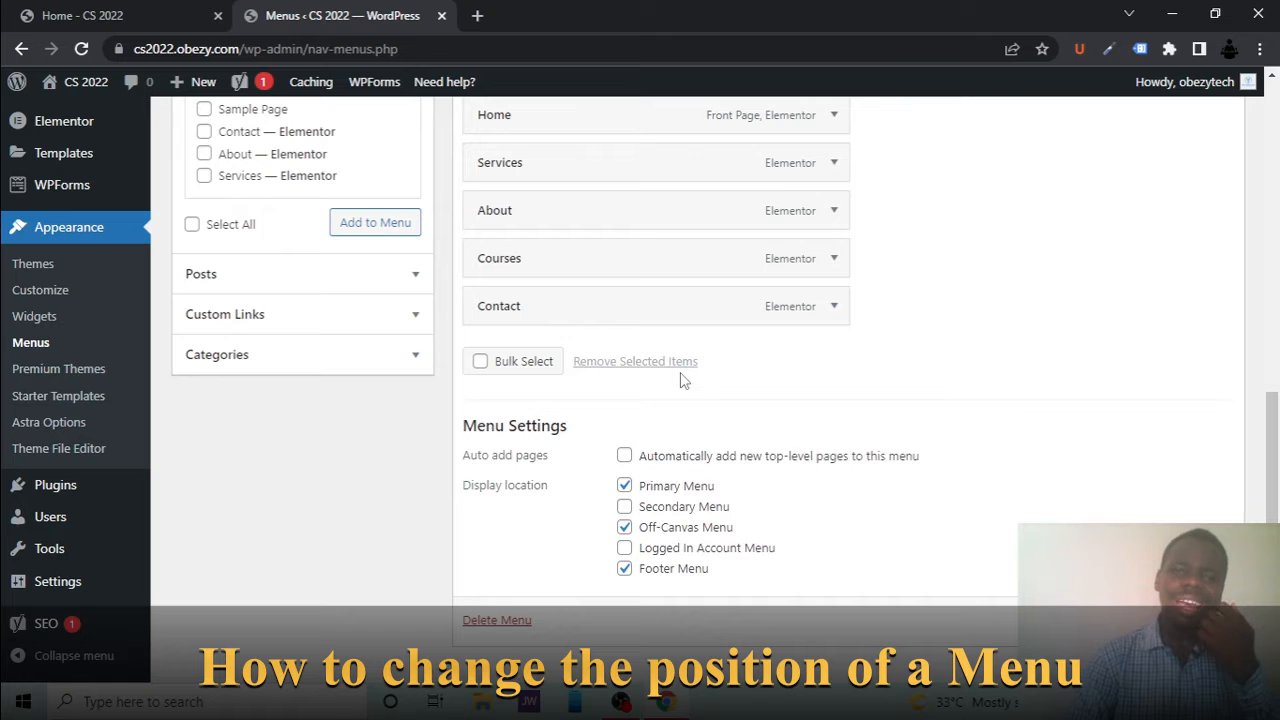
Move the About item above Services in the menu structure and reload the live home page to check the order
{"action": "scroll", "coordinate": [623, 237], "scroll_direction": "up", "scroll_amount": 1}
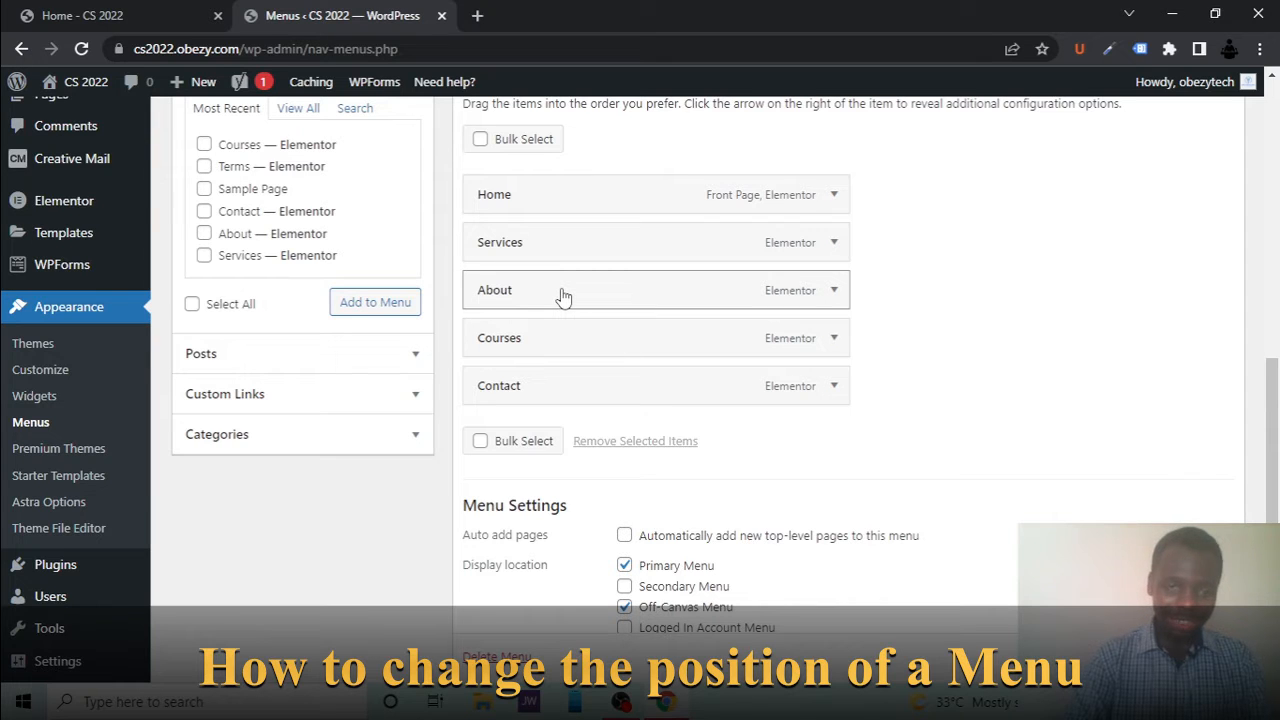
{"action": "left_click_drag", "start_coordinate": [563, 296], "coordinate": [531, 246]}
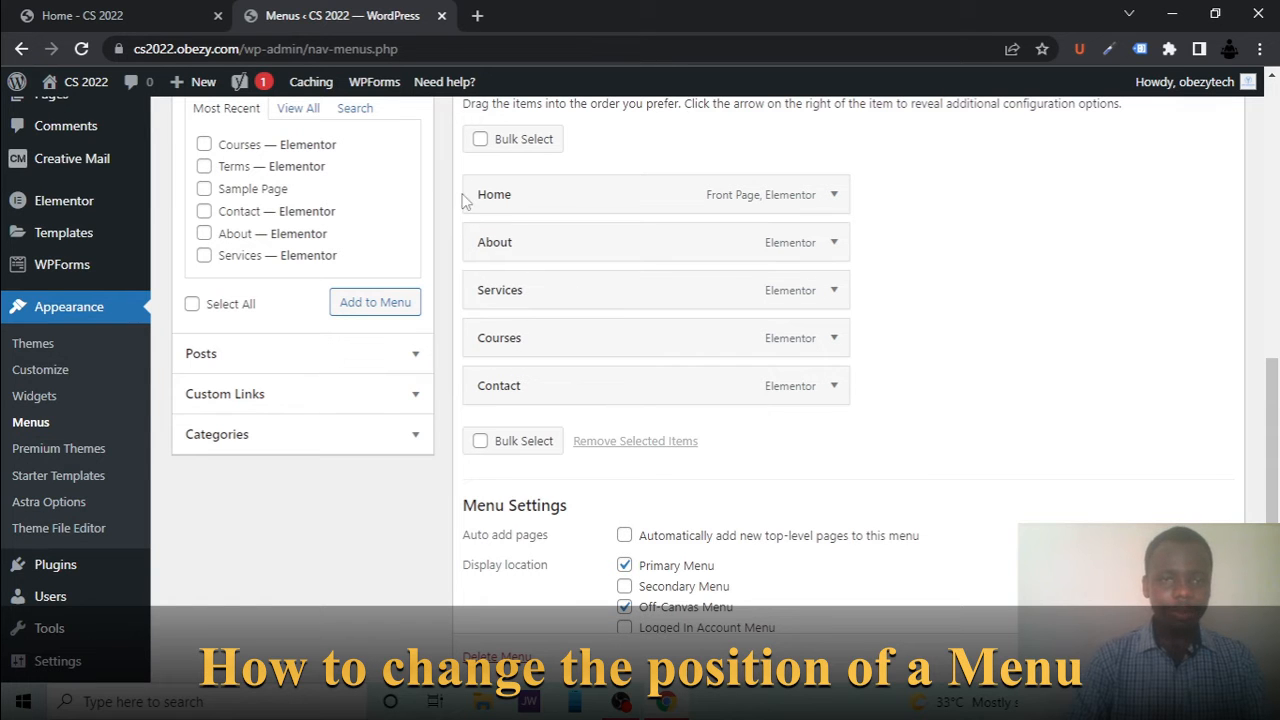
{"action": "left_click", "coordinate": [100, 12]}
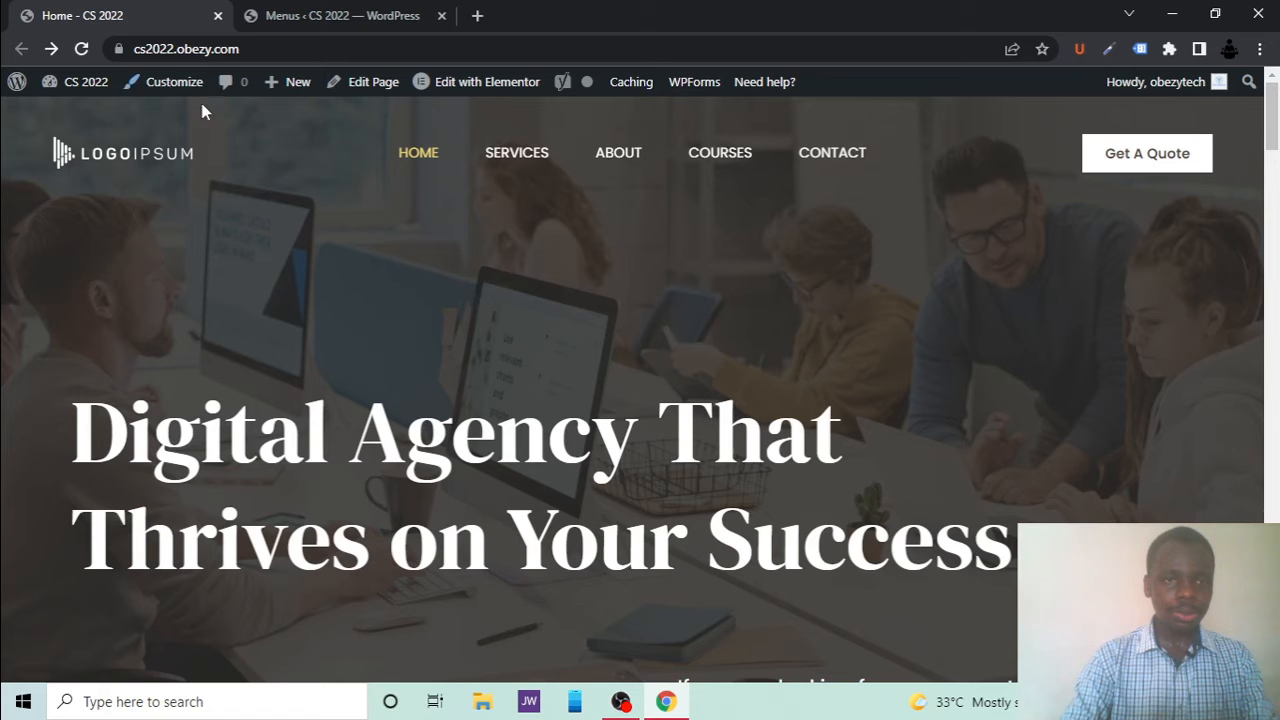
{"action": "left_click", "coordinate": [82, 49]}
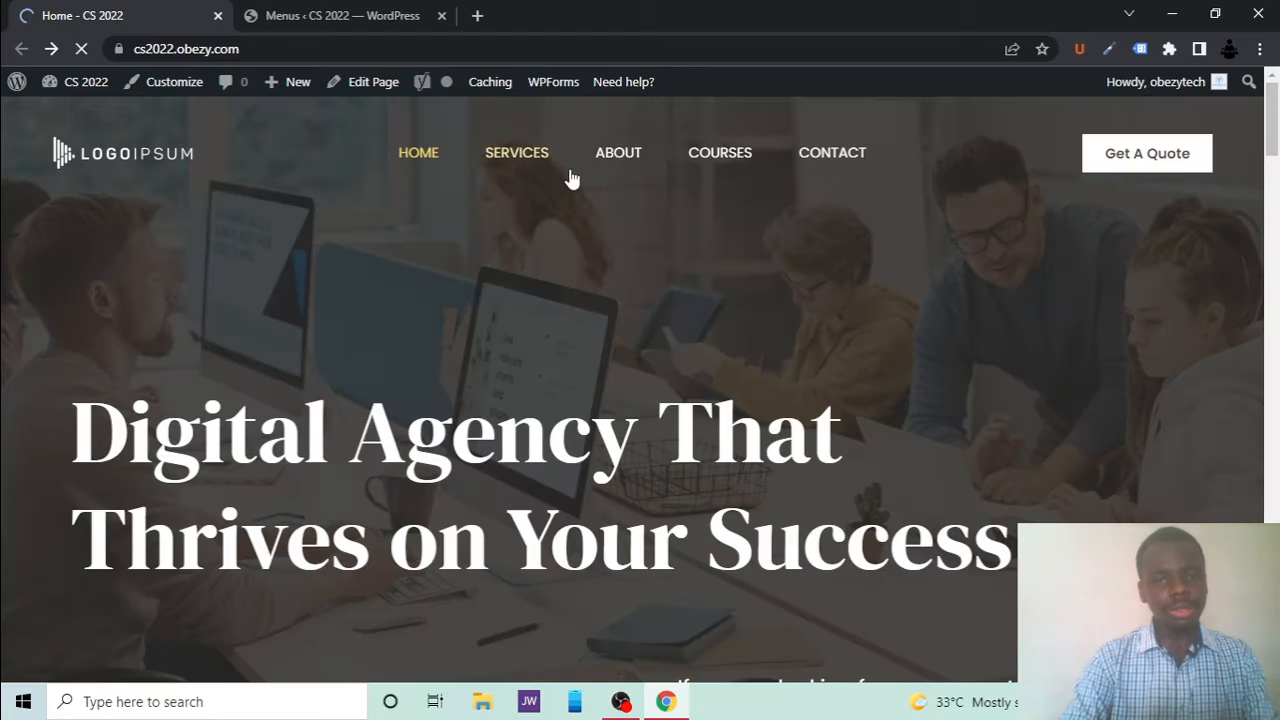
Save the Navigation menu with About above Services and reload the live home page to check the order
{"action": "left_click", "coordinate": [300, 15]}
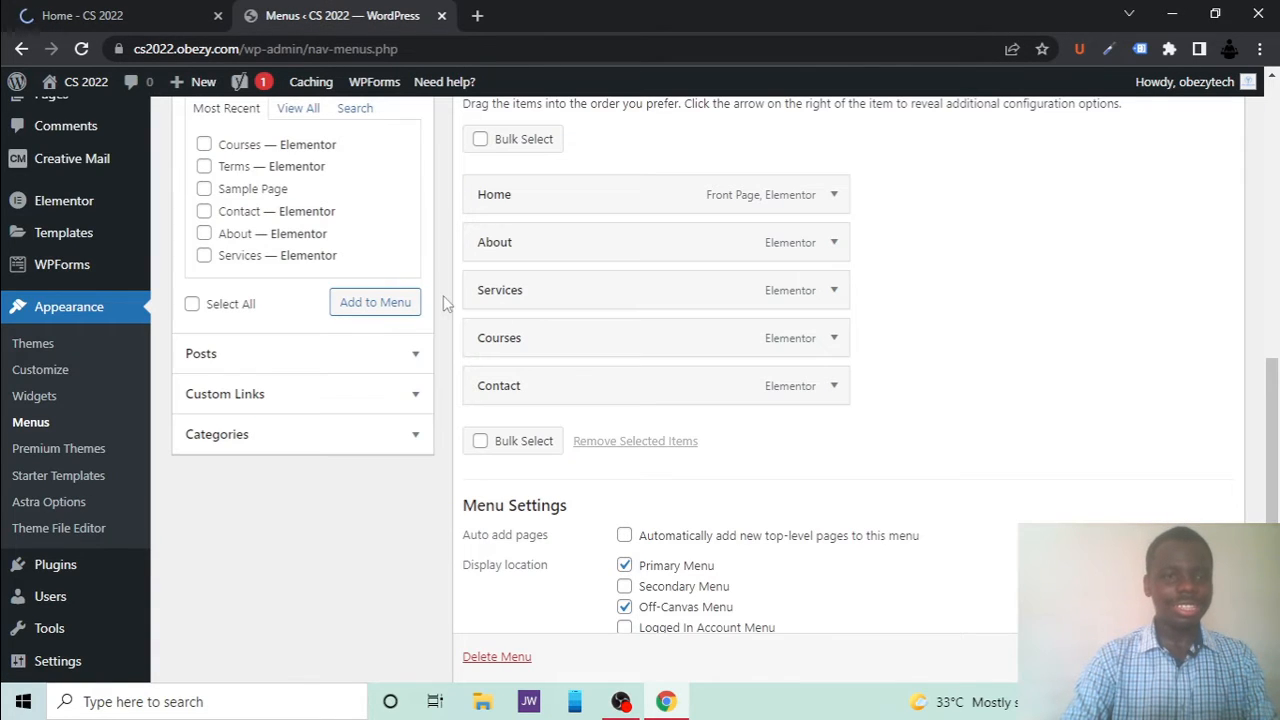
{"action": "left_click", "coordinate": [150, 12]}
{"action": "left_click", "coordinate": [338, 12]}
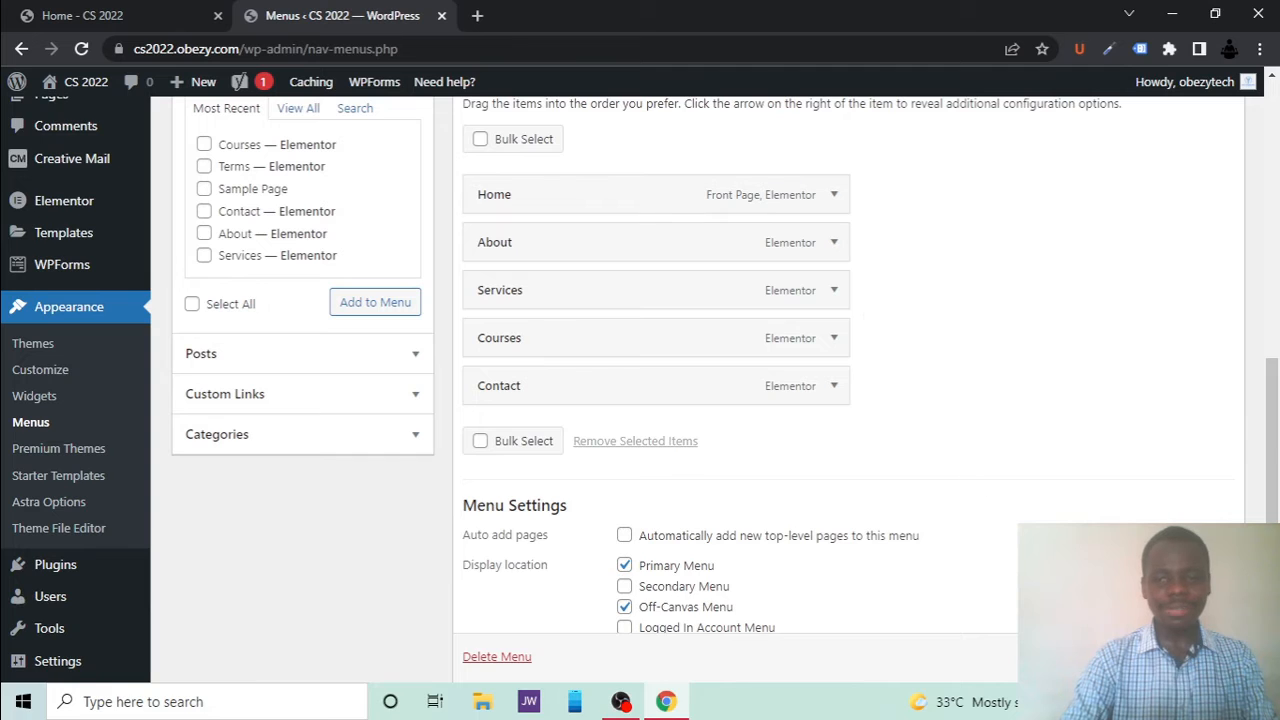
{"action": "scroll", "coordinate": [868, 320], "scroll_direction": "down", "scroll_amount": 1}
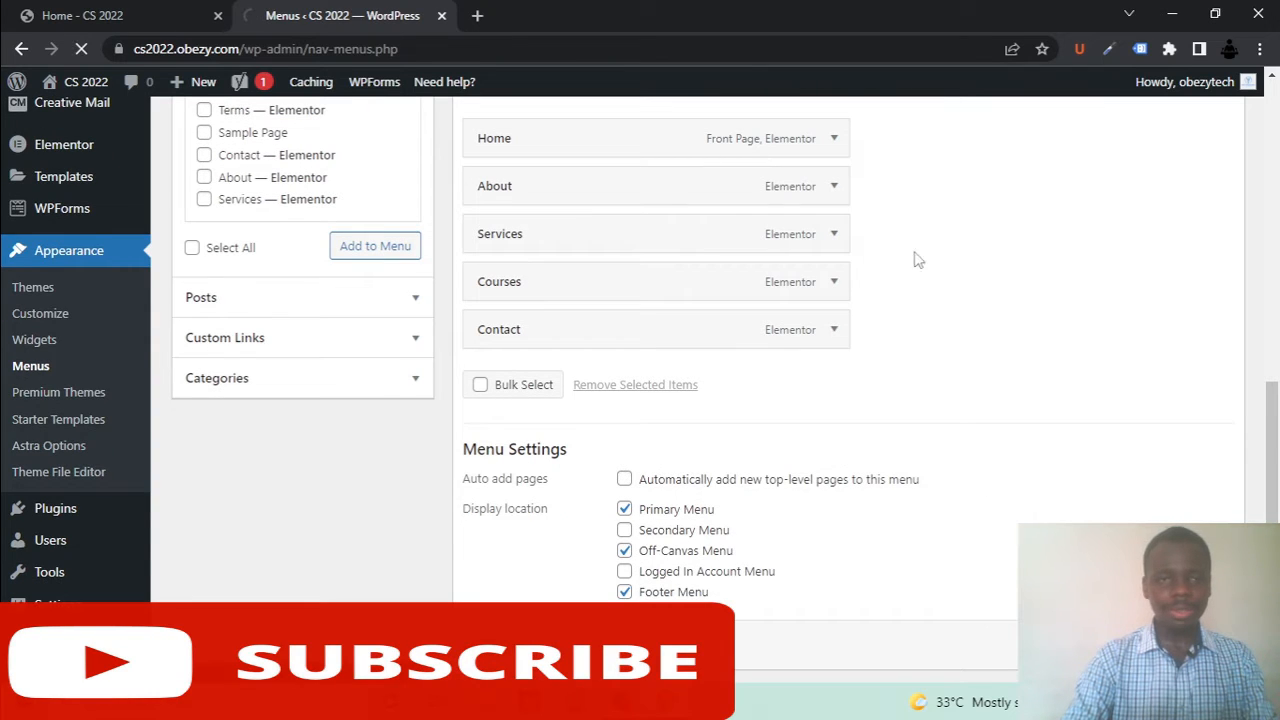
{"action": "left_click", "coordinate": [57, 12]}
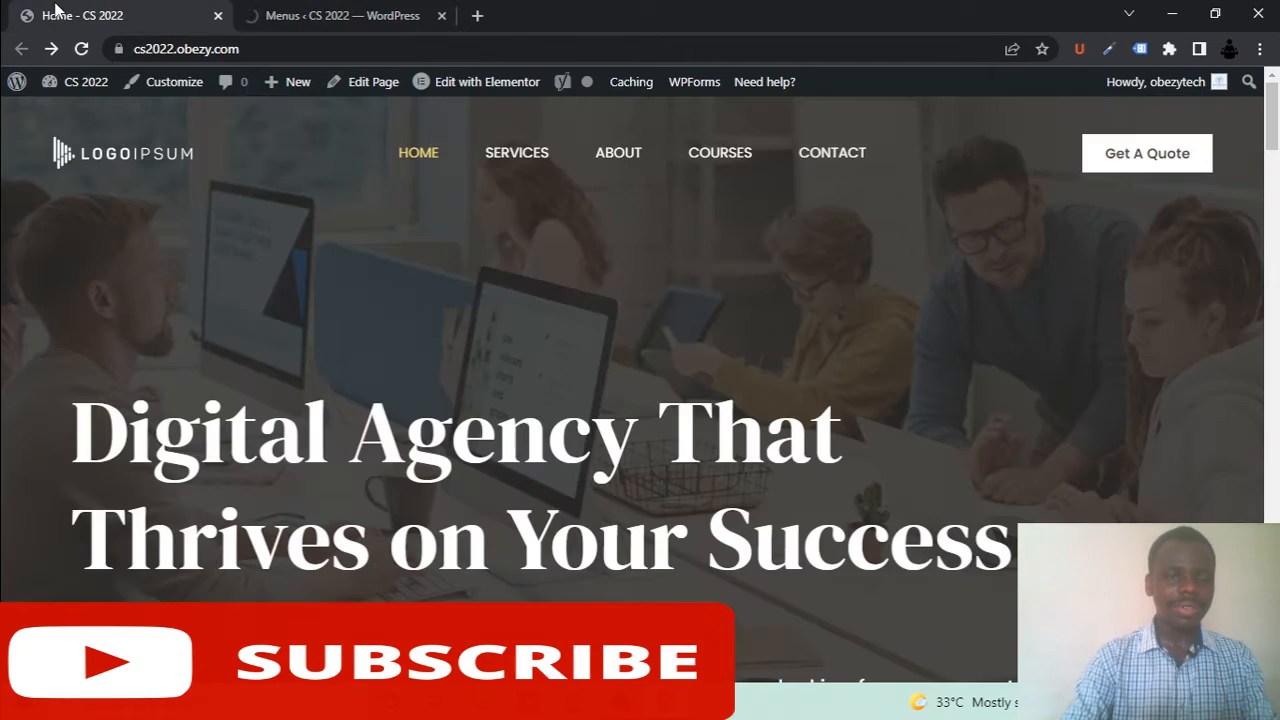
{"action": "left_click", "coordinate": [83, 49]}
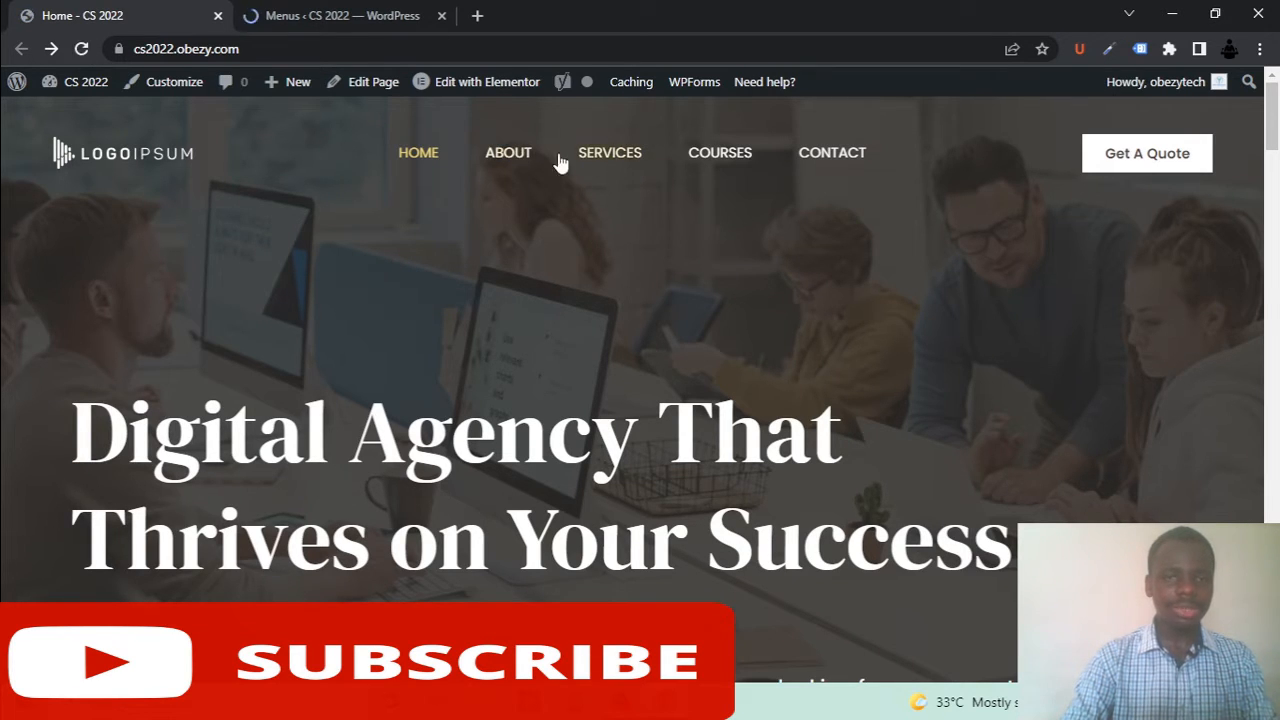
{"action": "left_click", "coordinate": [330, 15]}
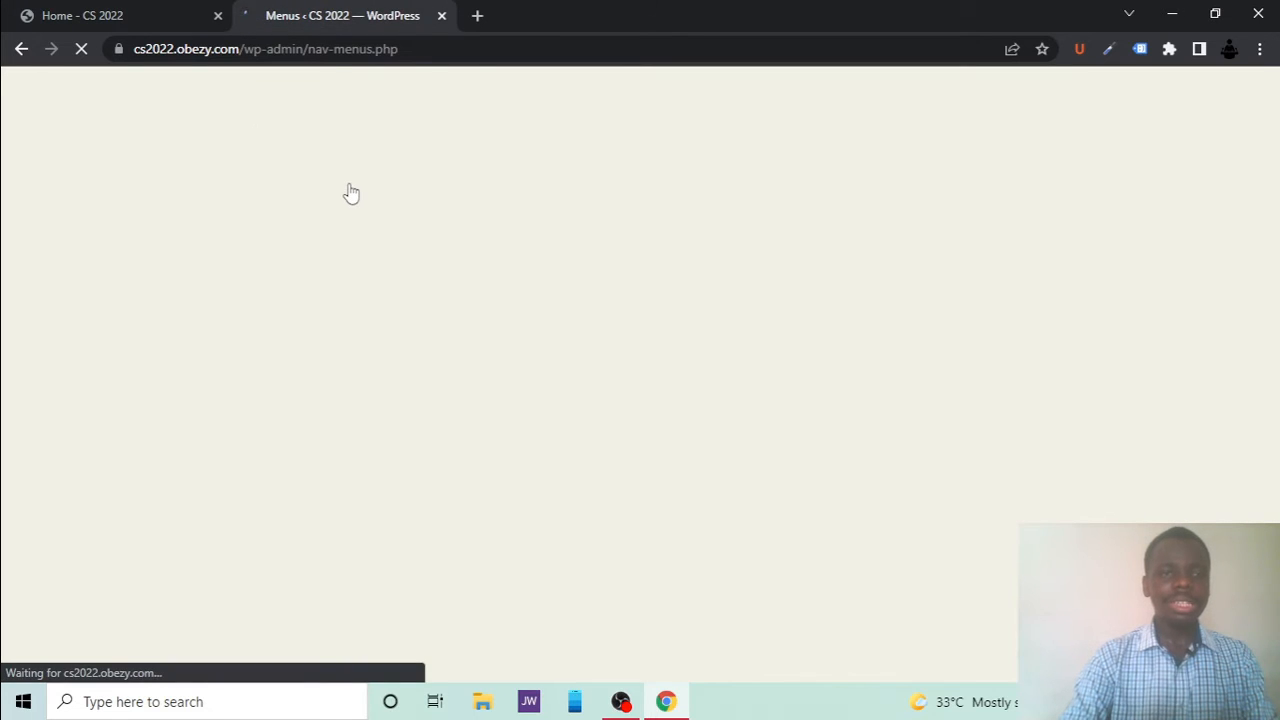
{"action": "left_click", "coordinate": [130, 10]}
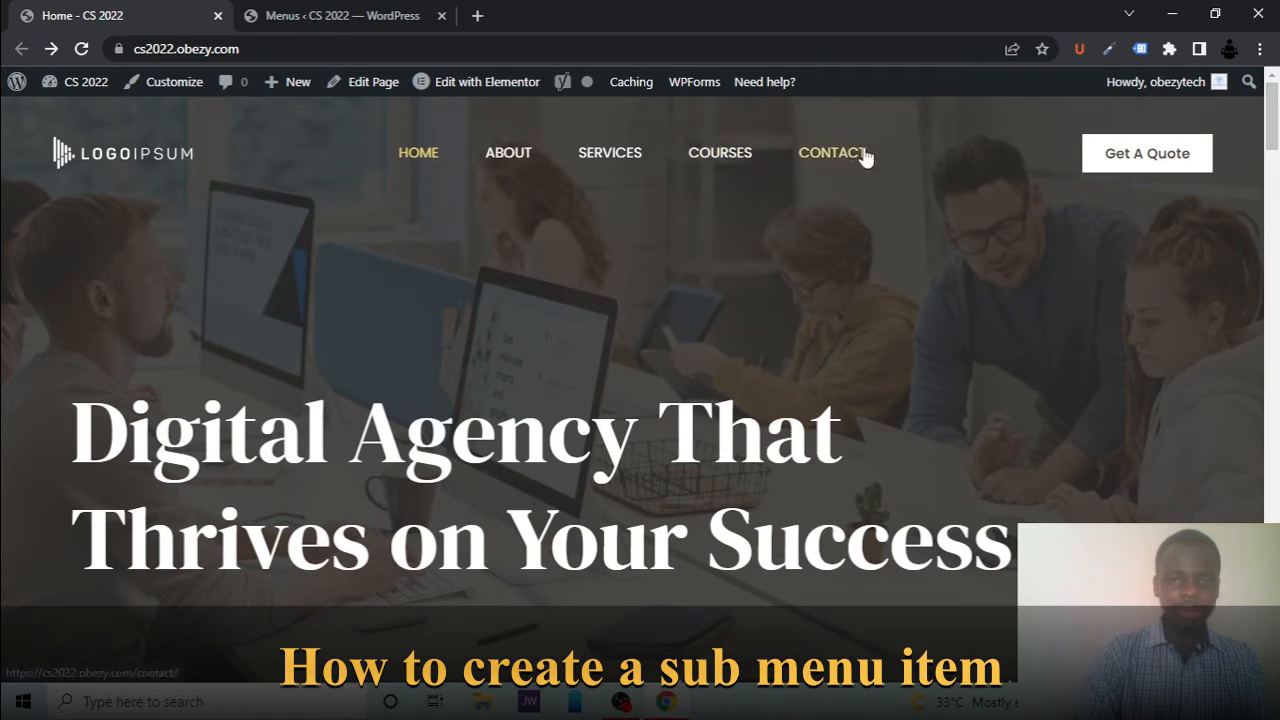
Nest the Contact item under Courses as a sub item in the menu structure
{"action": "left_click", "coordinate": [387, 28]}
{"action": "scroll", "coordinate": [503, 377], "scroll_direction": "down", "scroll_amount": 6}
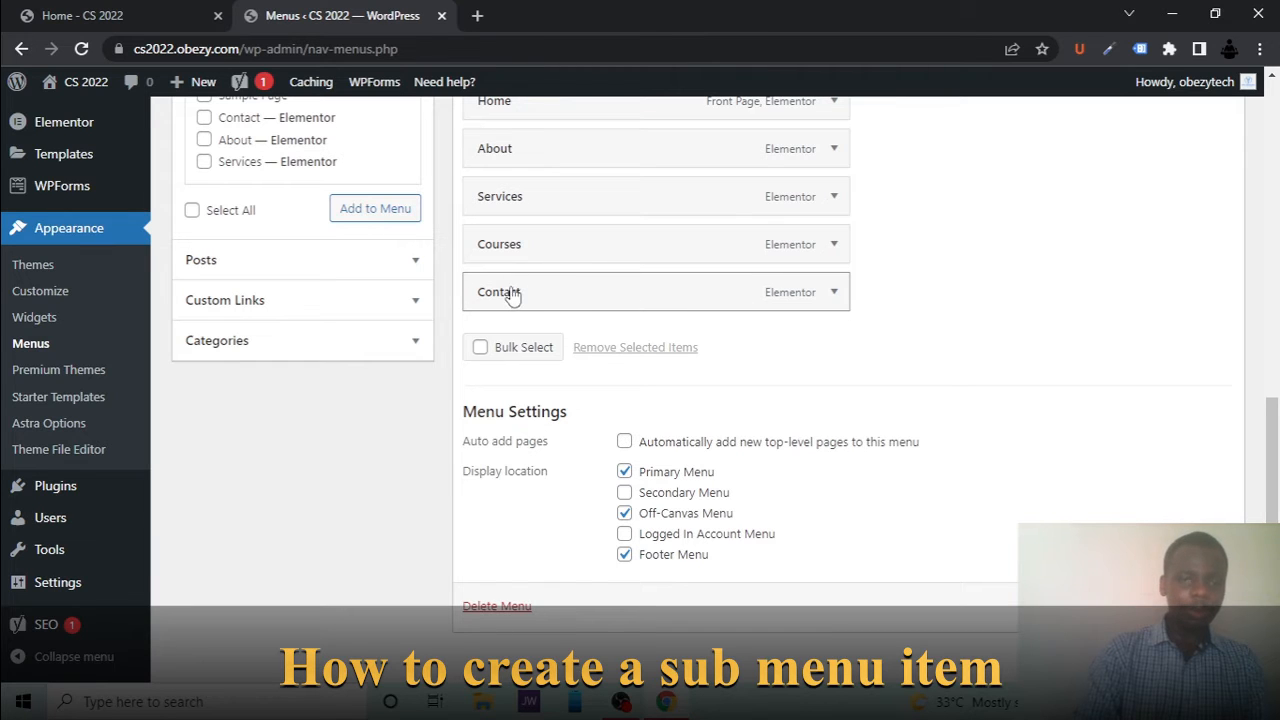
{"action": "left_click_drag", "start_coordinate": [512, 295], "coordinate": [548, 297]}
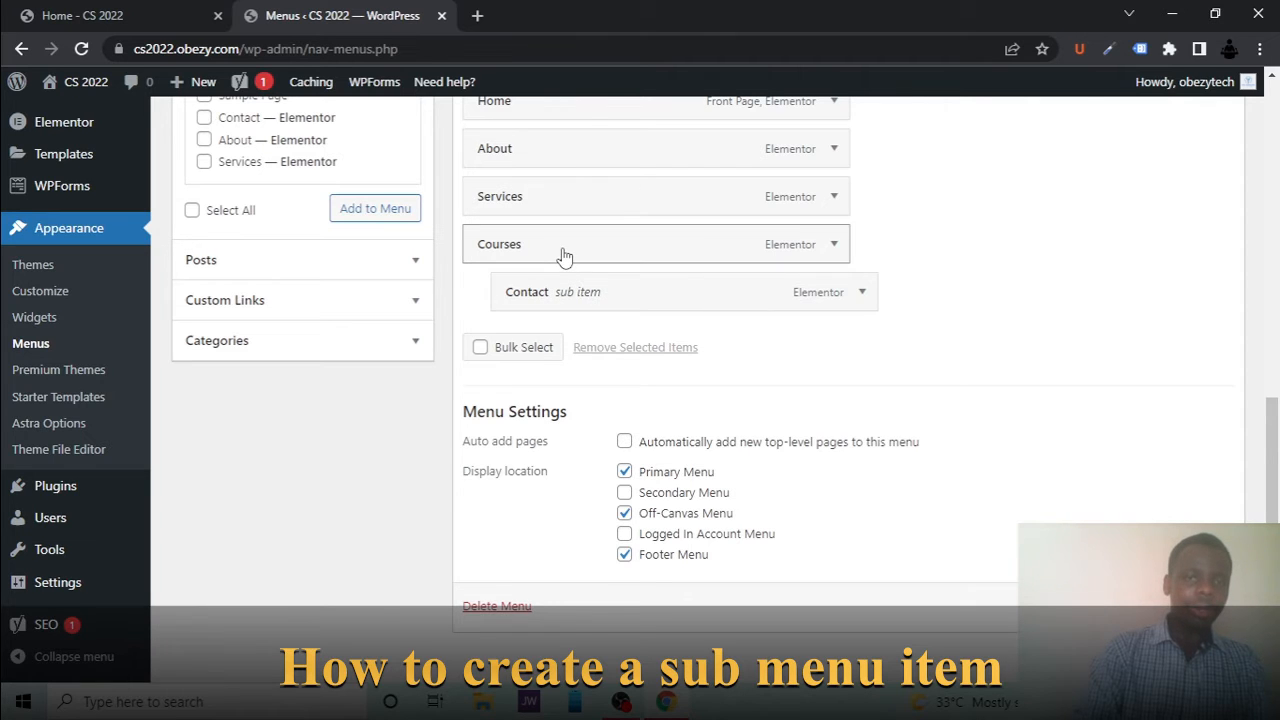
Try nesting the Services item beneath Contact, and return it to the top level above Courses
{"action": "left_click_drag", "start_coordinate": [574, 214], "coordinate": [655, 300]}
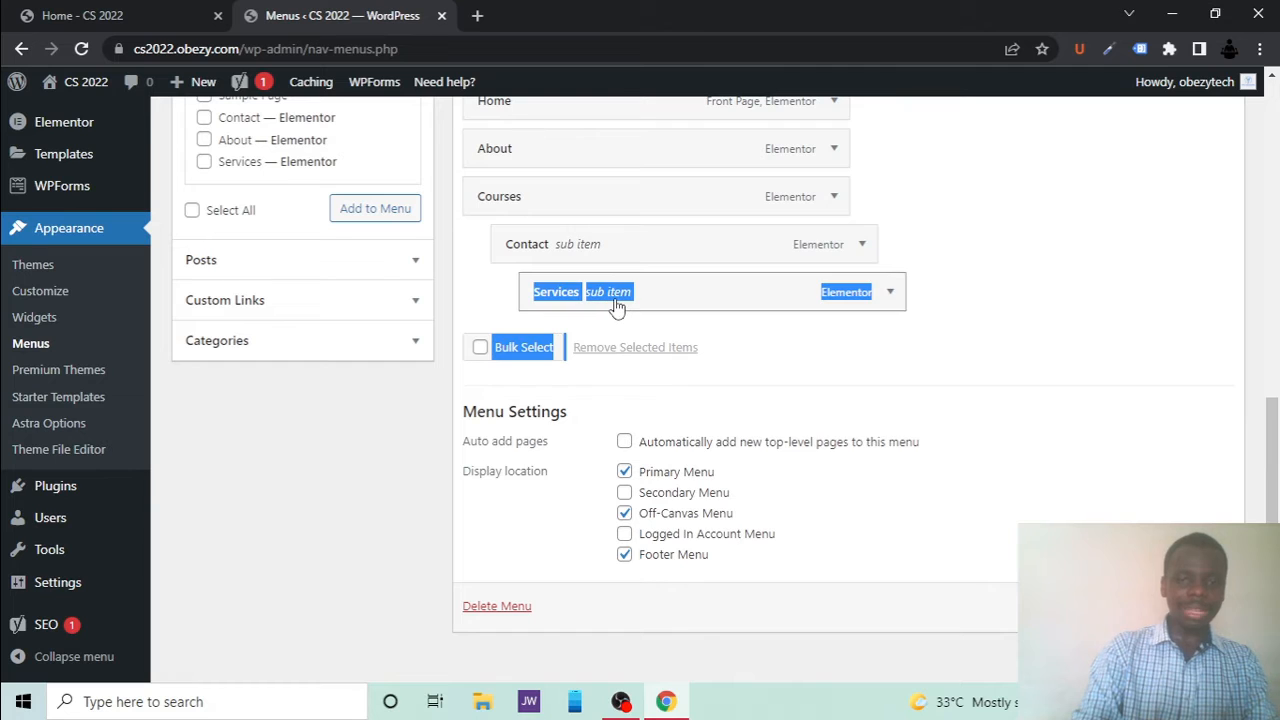
{"action": "left_click", "coordinate": [1002, 344]}
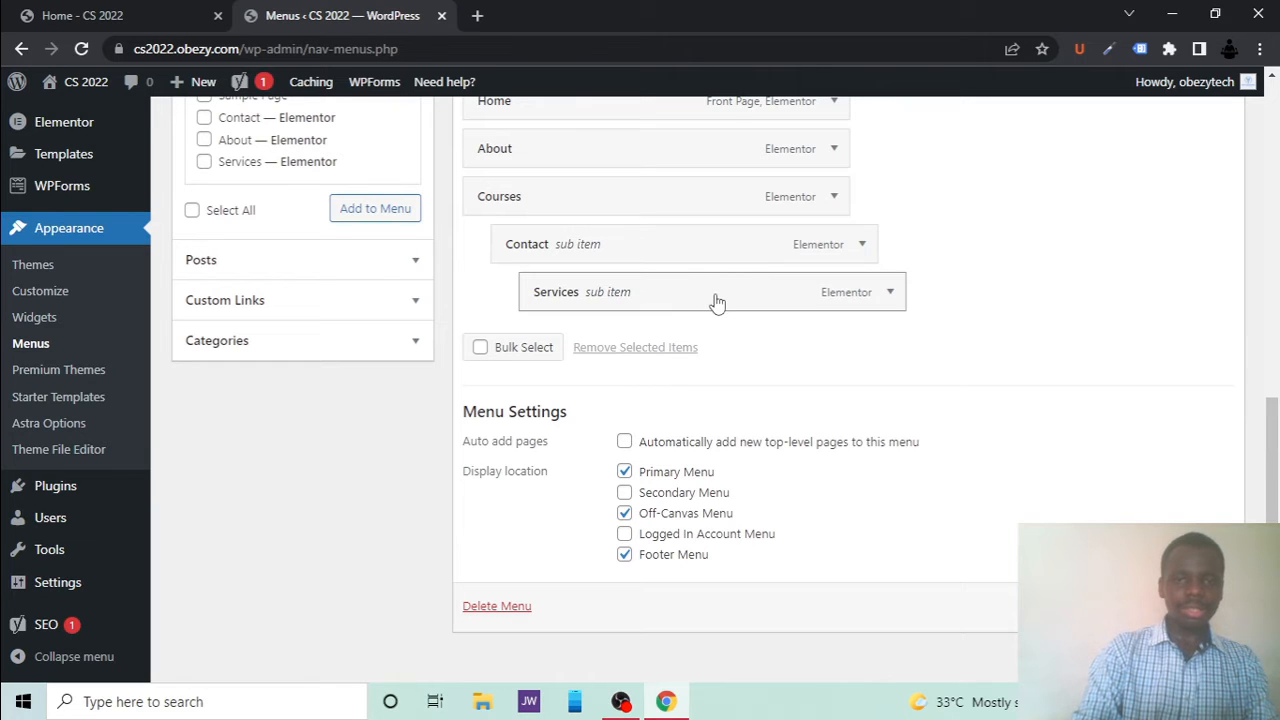
{"action": "left_click_drag", "start_coordinate": [716, 302], "coordinate": [657, 205]}
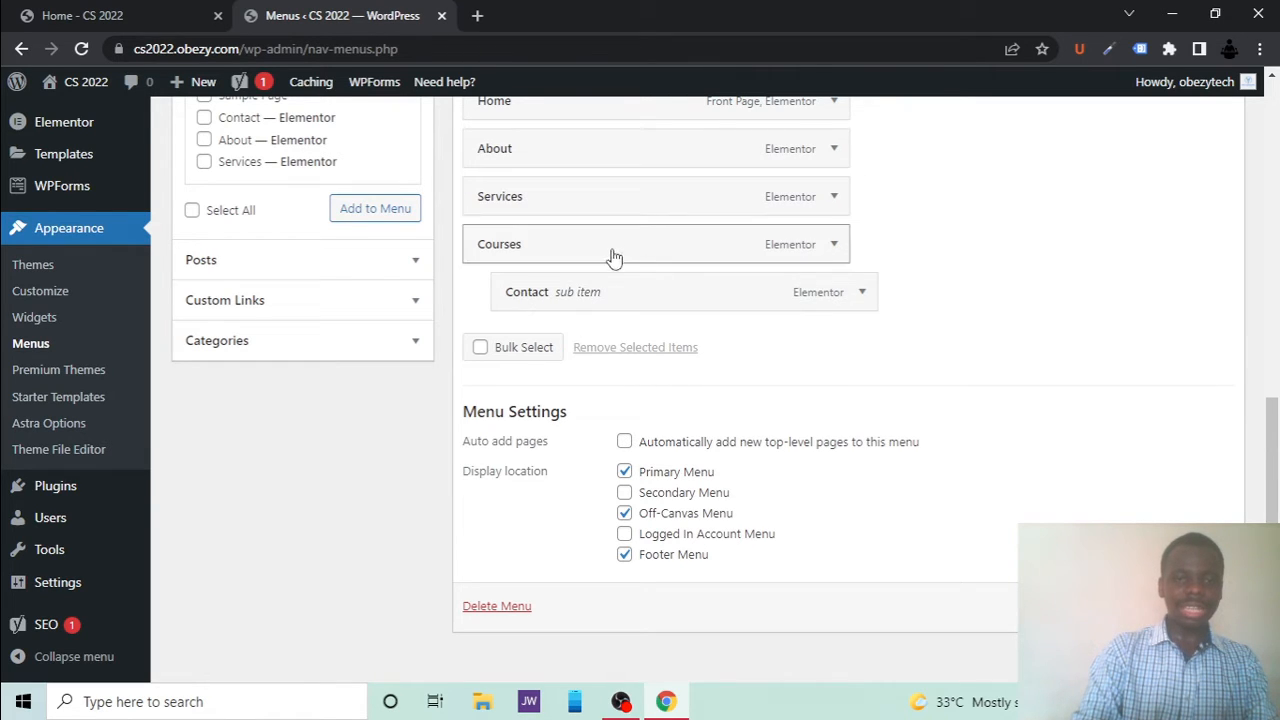
Save the menu and check the Courses dropdown in the reloaded live site's navigation
{"action": "left_click", "coordinate": [1187, 606]}
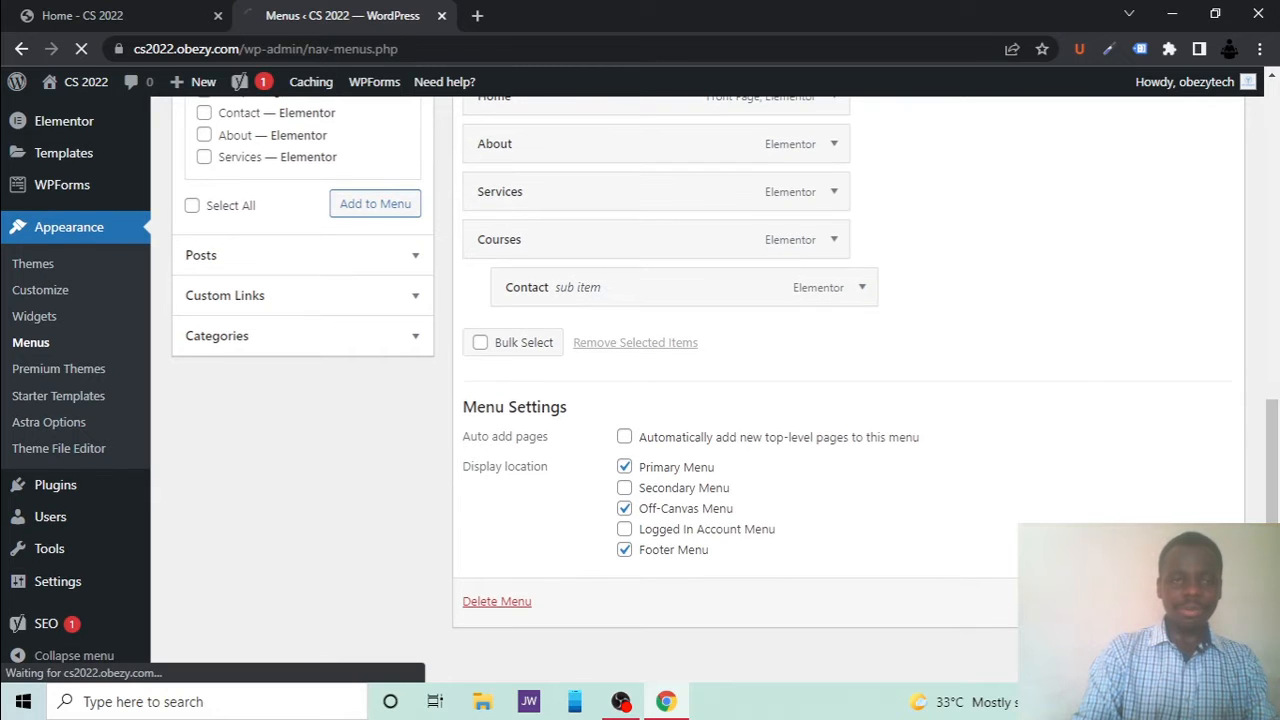
{"action": "left_click", "coordinate": [50, 20]}
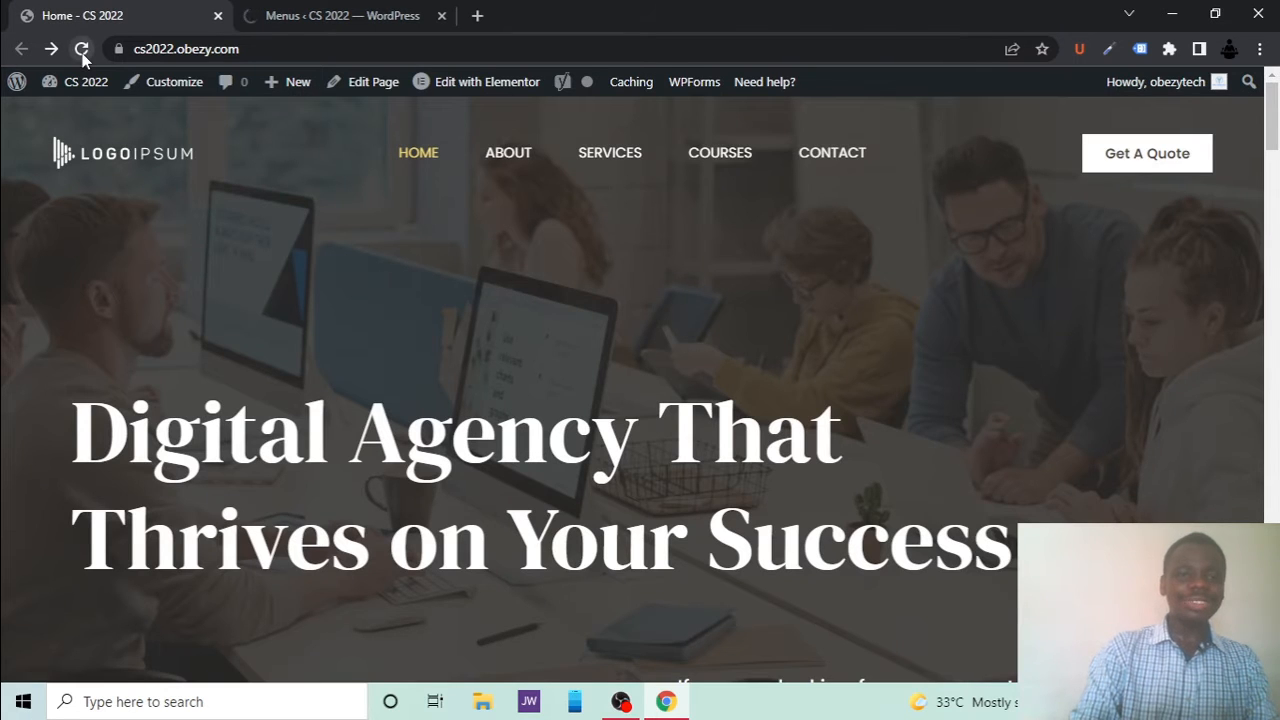
{"action": "left_click", "coordinate": [81, 48]}
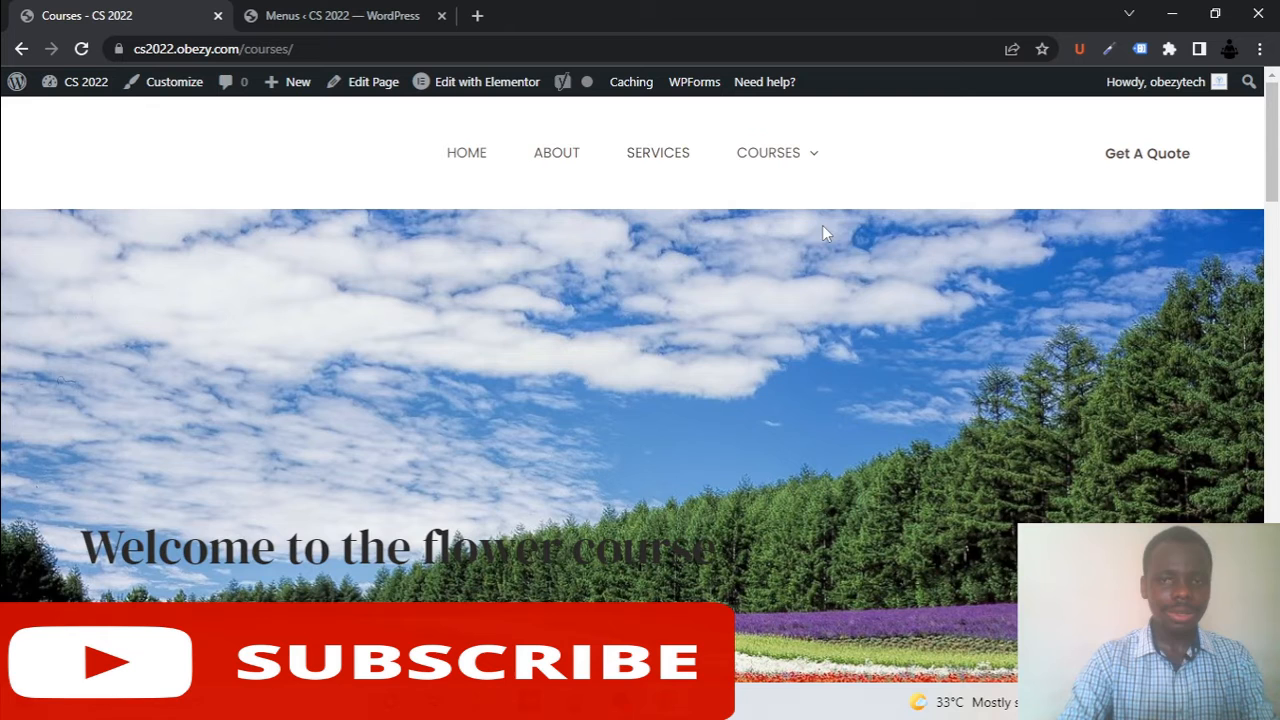
{"action": "mouse_move", "coordinate": [826, 180]}
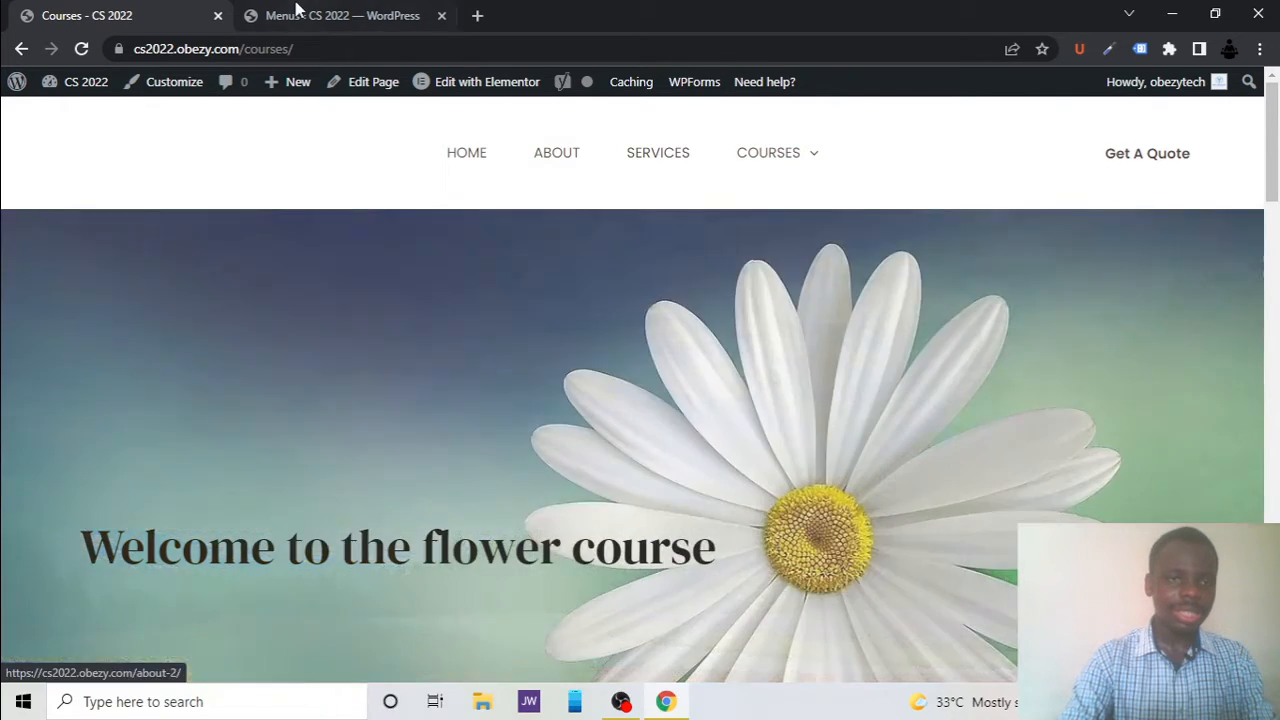
Move the Contact item out from under Courses to the top level of the menu structure
{"action": "left_click", "coordinate": [296, 10]}
{"action": "scroll", "coordinate": [357, 360], "scroll_direction": "down", "scroll_amount": 10}
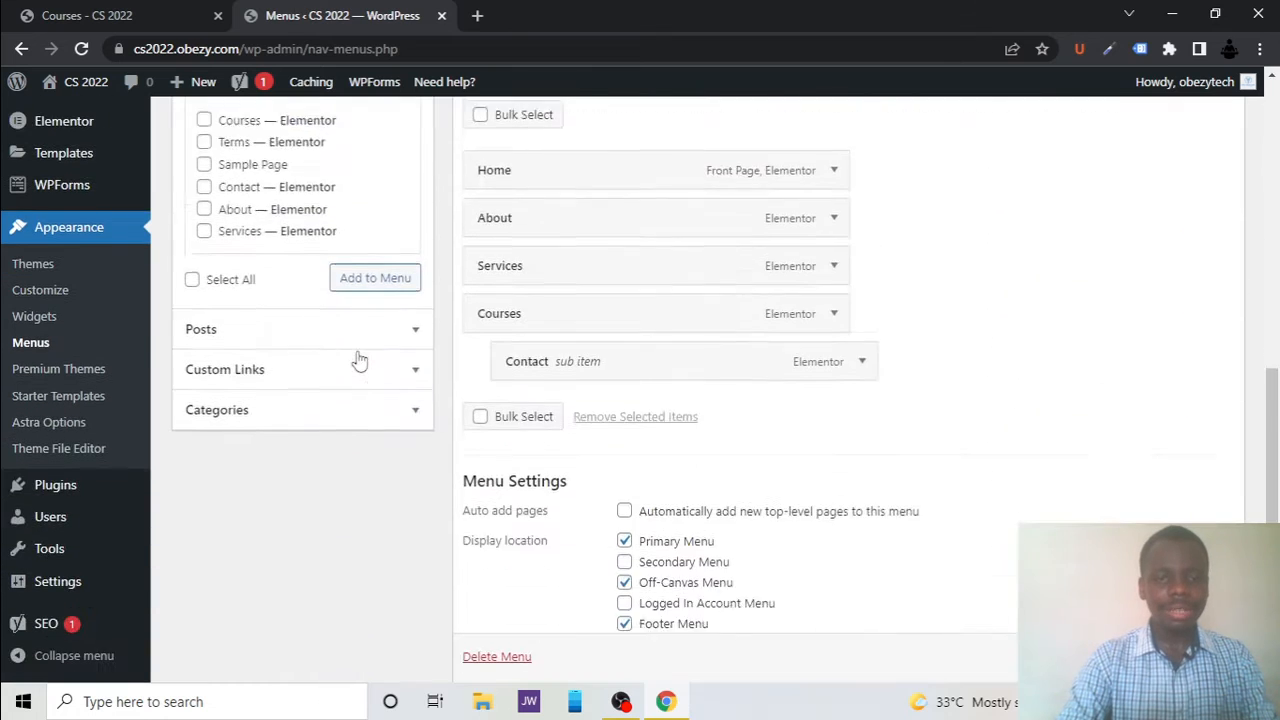
{"action": "left_click_drag", "start_coordinate": [590, 272], "coordinate": [551, 271]}
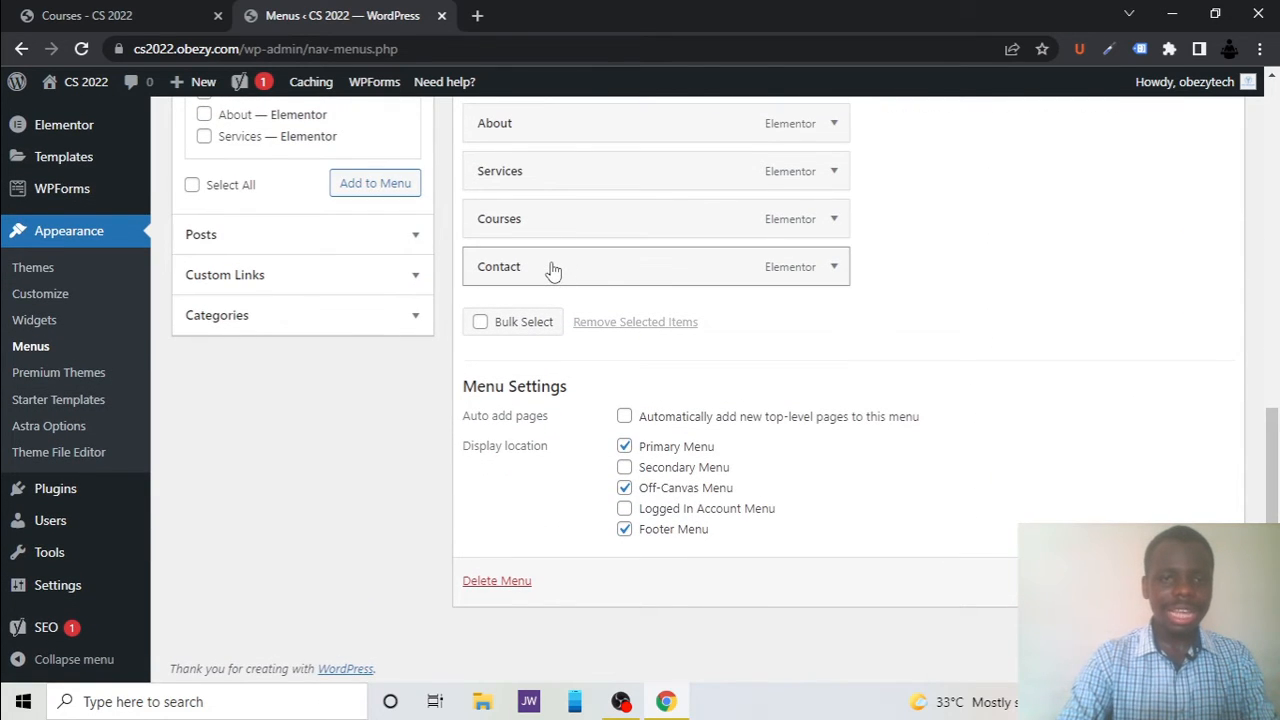
Set the Contact item's navigation label to Call and save the menu
{"action": "left_click", "coordinate": [832, 268]}
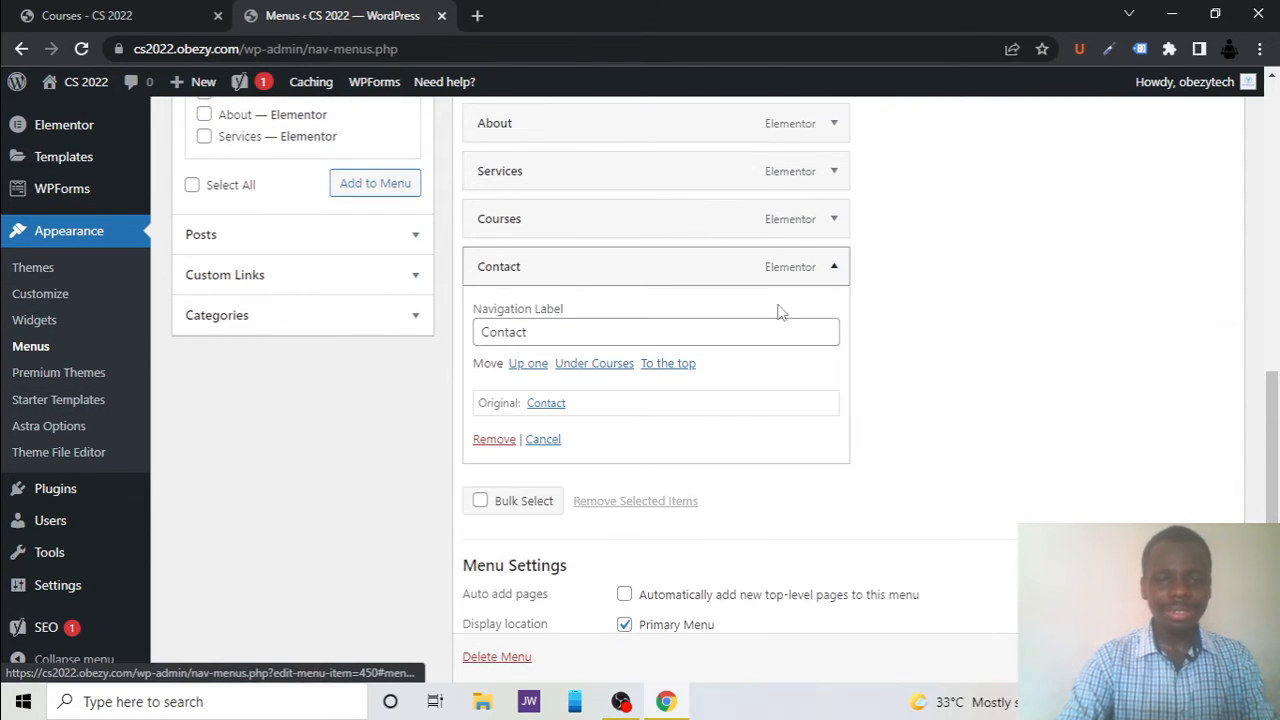
{"action": "left_click", "coordinate": [657, 333]}
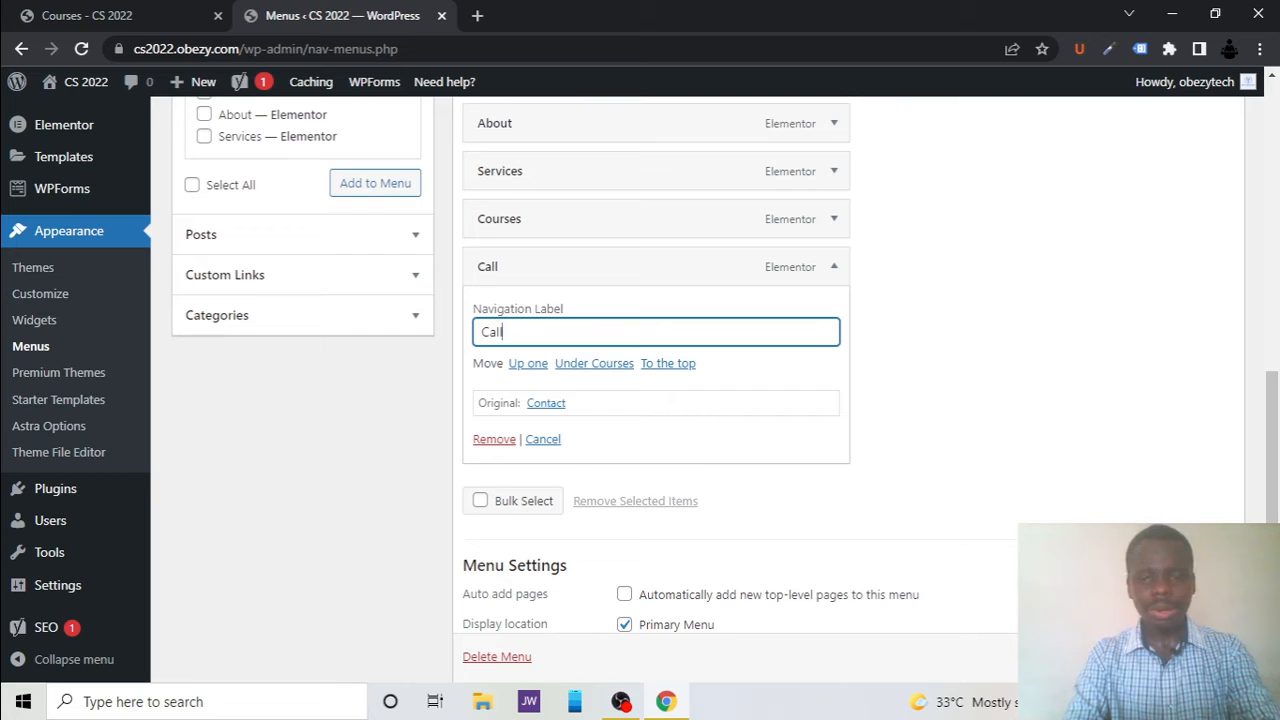
{"action": "left_click", "coordinate": [1190, 657]}
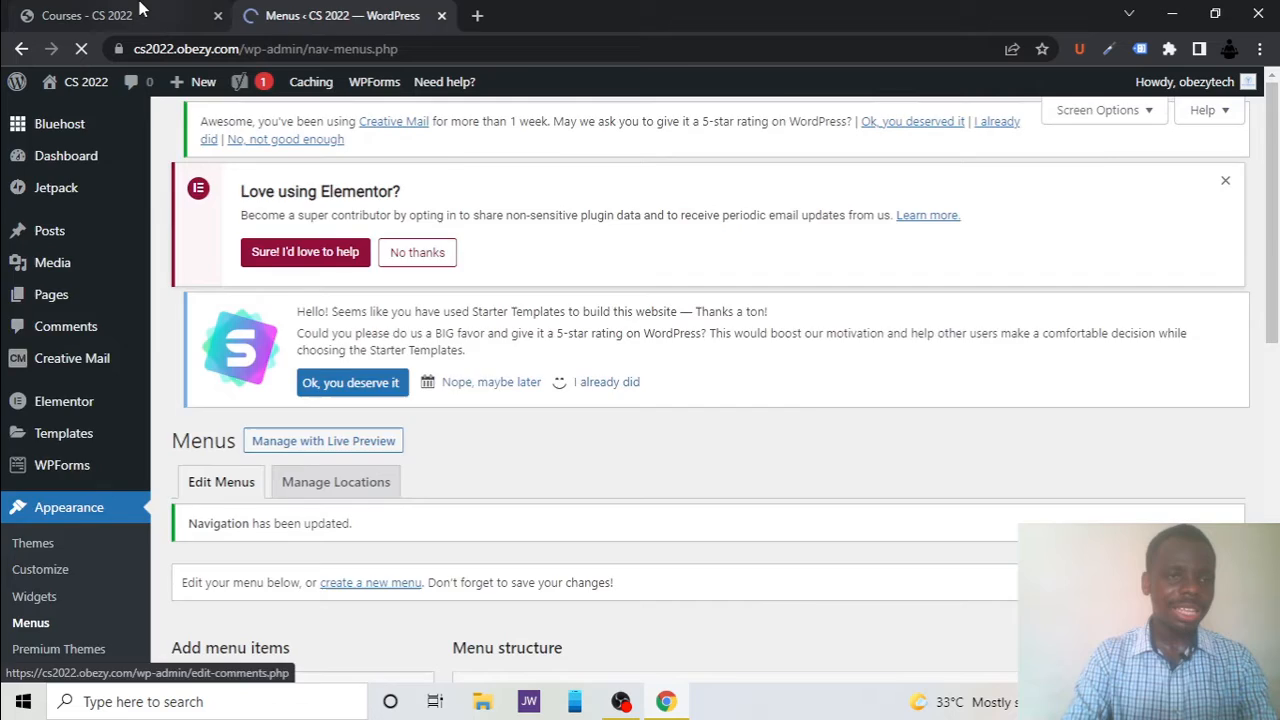
Check the renamed contact item in the live home page's header and footer navigation, and review the menu's name in the menu editor
{"action": "left_click", "coordinate": [140, 8]}
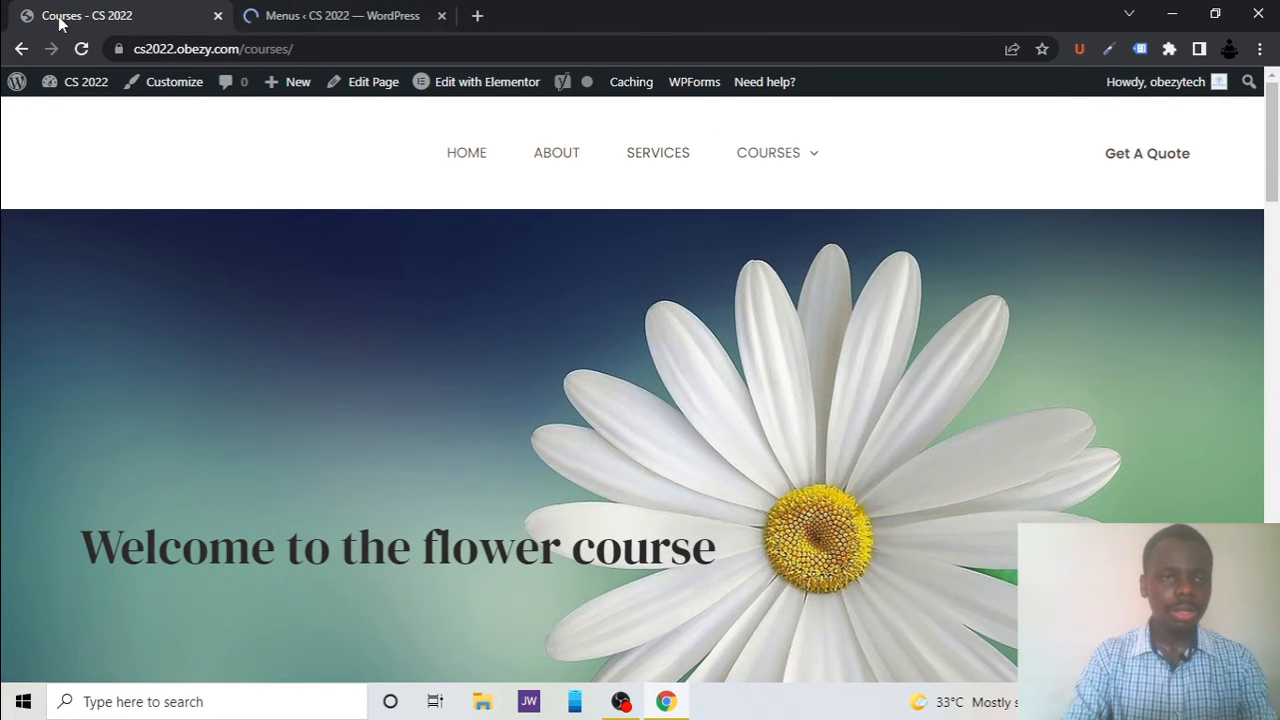
{"action": "left_click", "coordinate": [481, 160]}
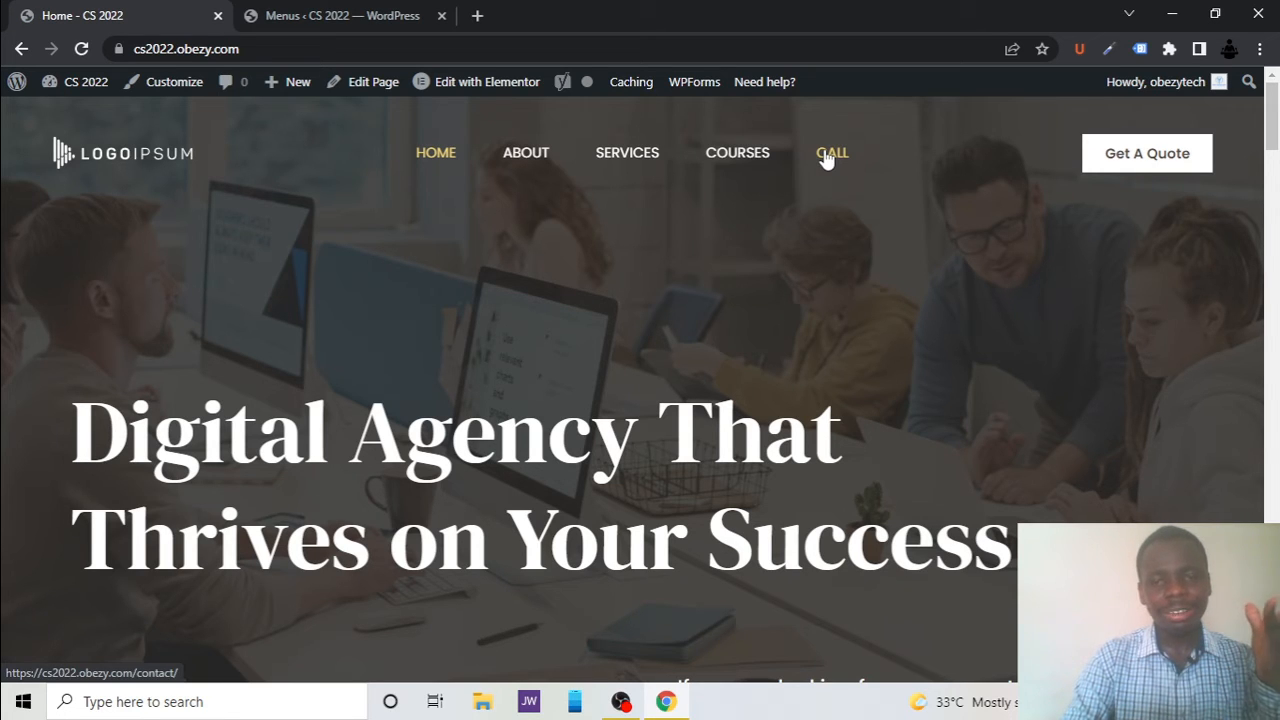
{"action": "left_click", "coordinate": [278, 8]}
{"action": "scroll", "coordinate": [490, 364], "scroll_direction": "down", "scroll_amount": 2}
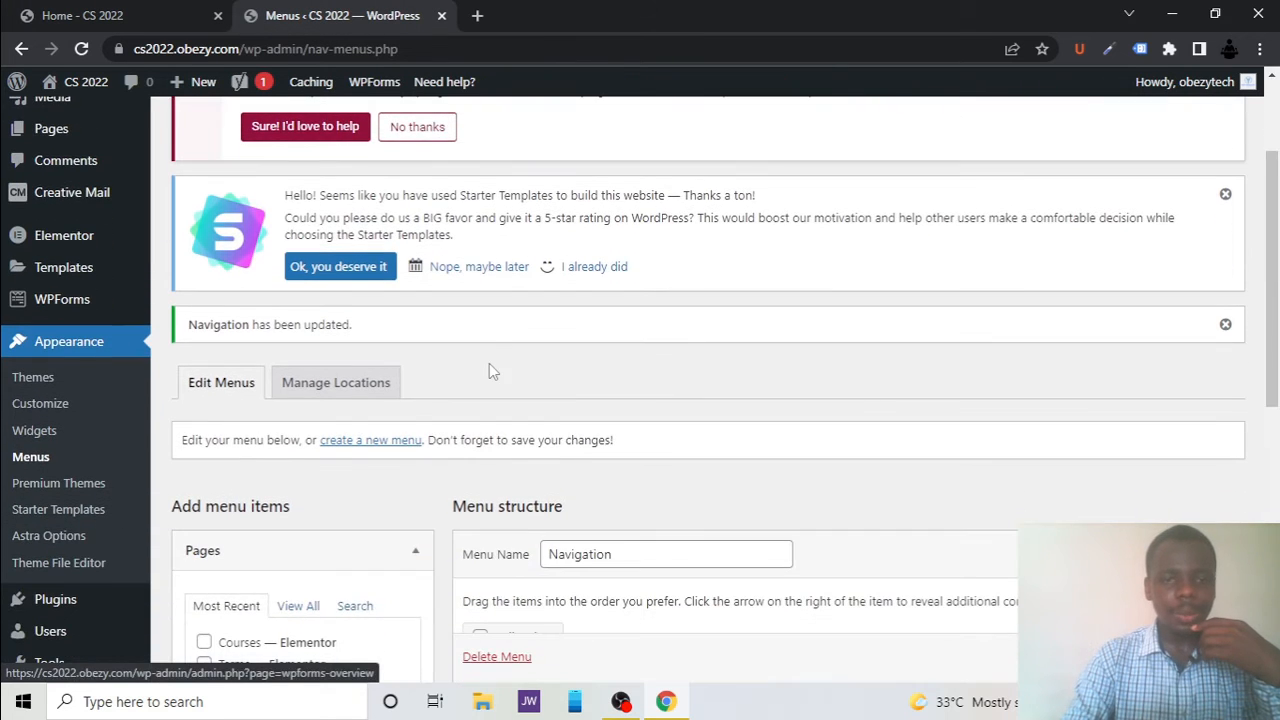
{"action": "scroll", "coordinate": [489, 364], "scroll_direction": "down", "scroll_amount": 2}
{"action": "left_click", "coordinate": [604, 407]}
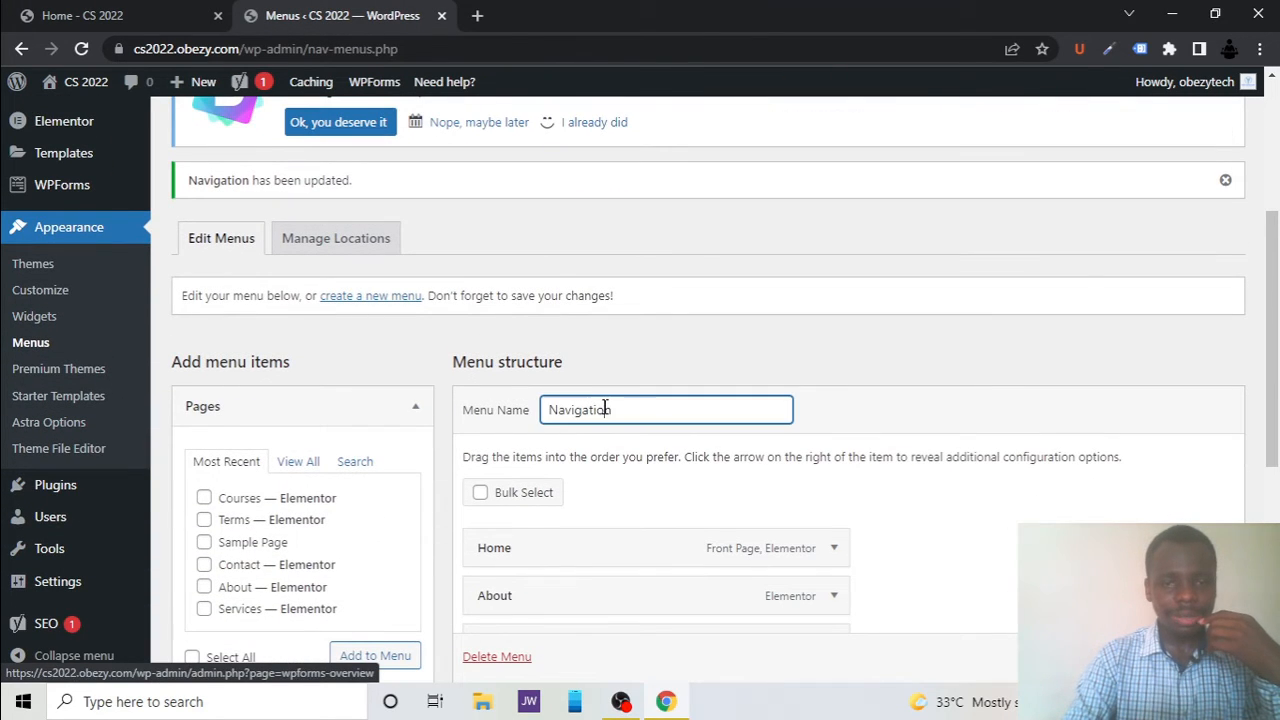
{"action": "left_click", "coordinate": [637, 343]}
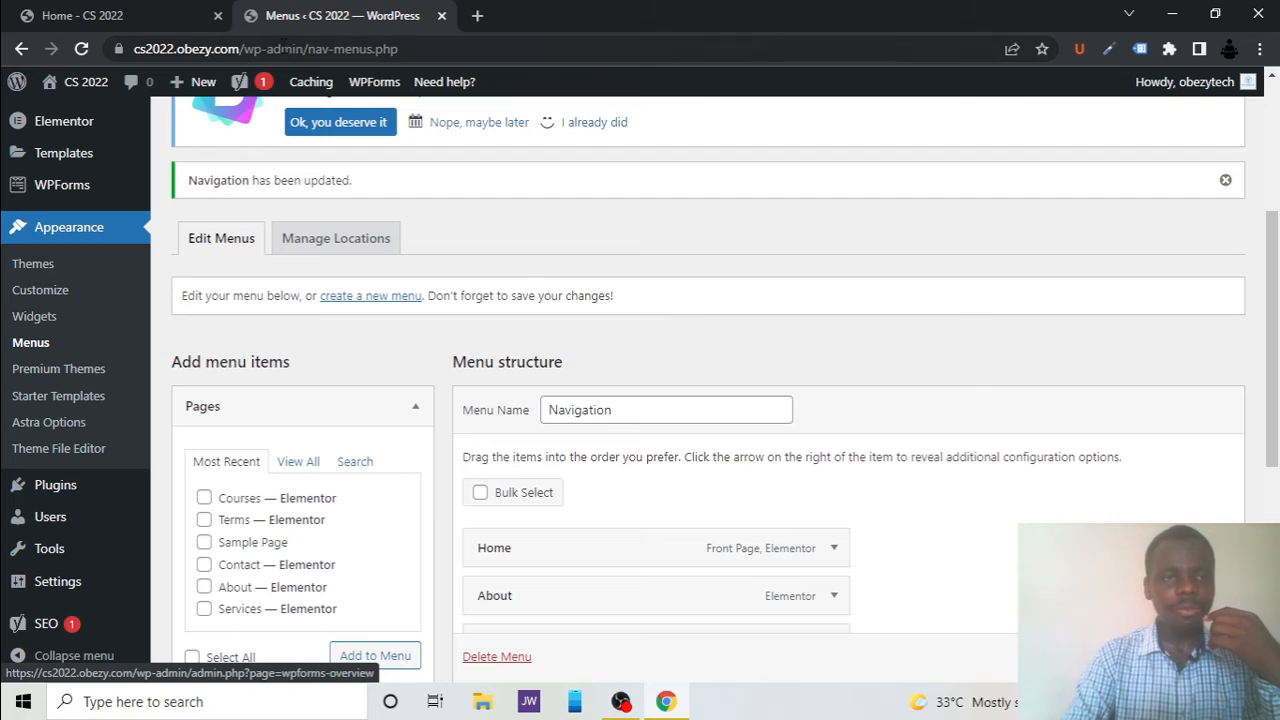
{"action": "left_click", "coordinate": [114, 14]}
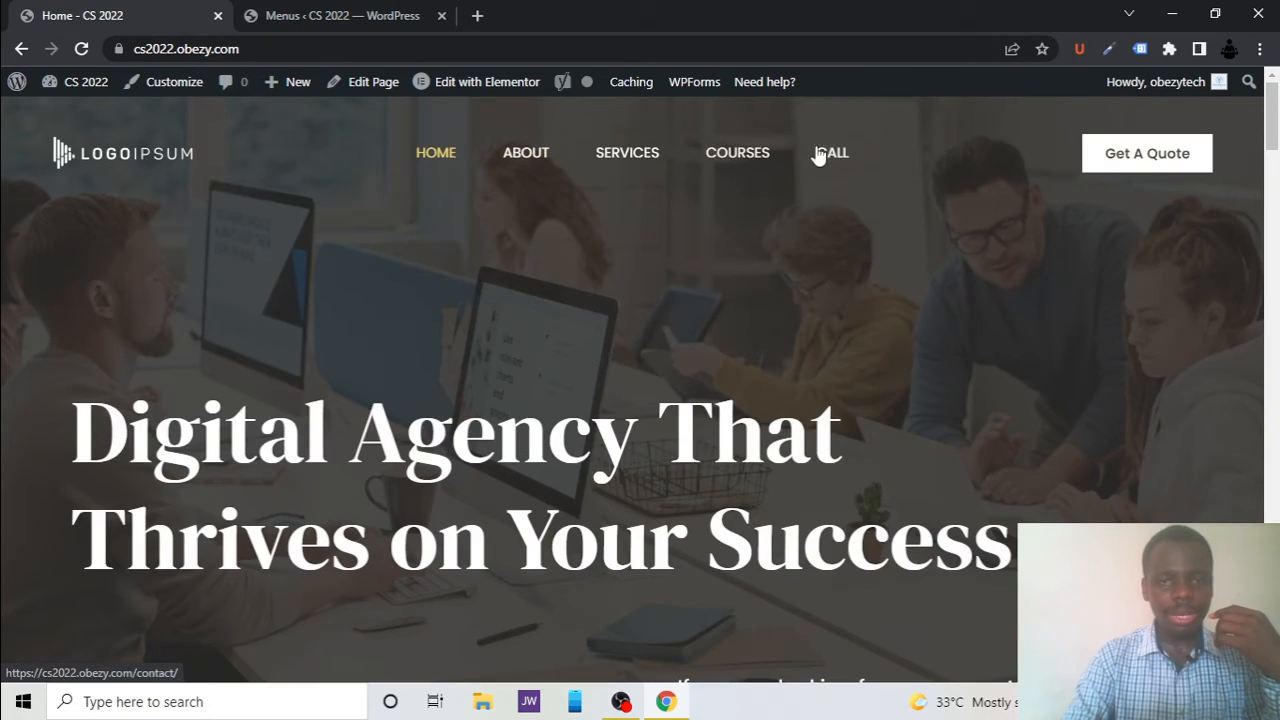
{"action": "scroll", "coordinate": [643, 443], "scroll_direction": "down", "scroll_amount": 10}
{"action": "scroll", "coordinate": [643, 452], "scroll_direction": "down", "scroll_amount": 10}
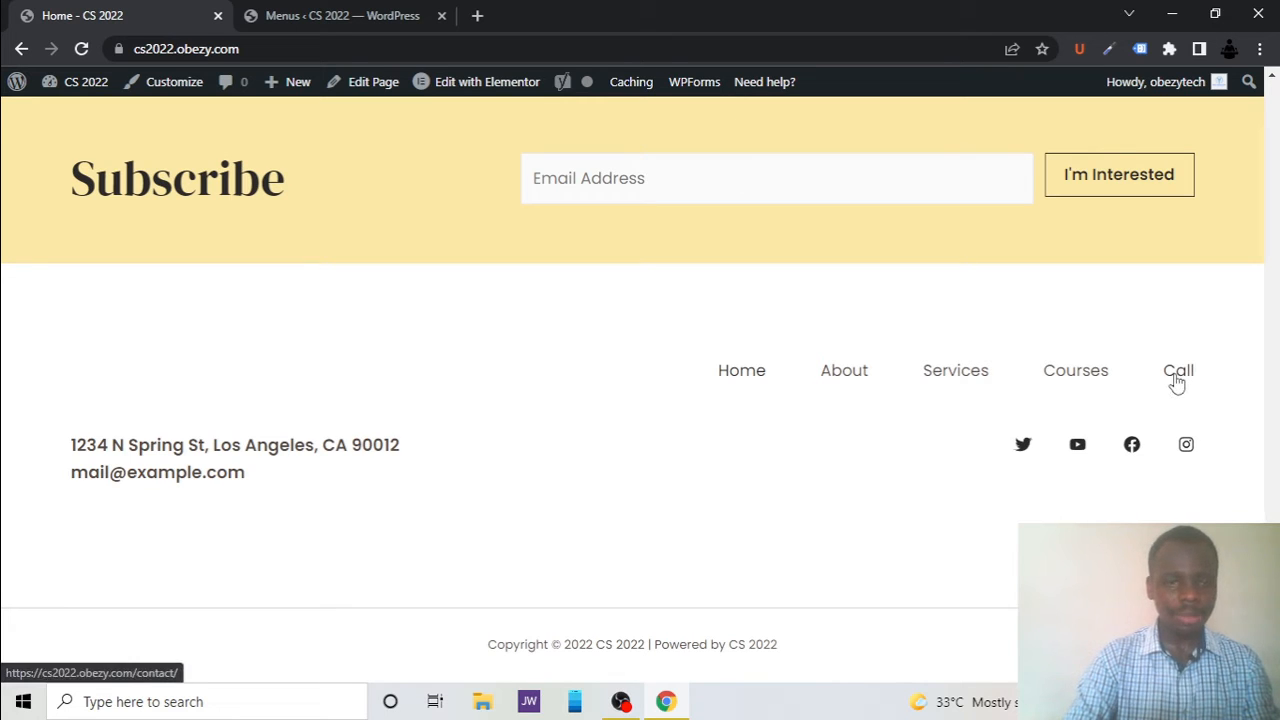
Return to the WordPress menu editor and expand the Custom Links section for adding menu items
{"action": "left_click", "coordinate": [367, 13]}
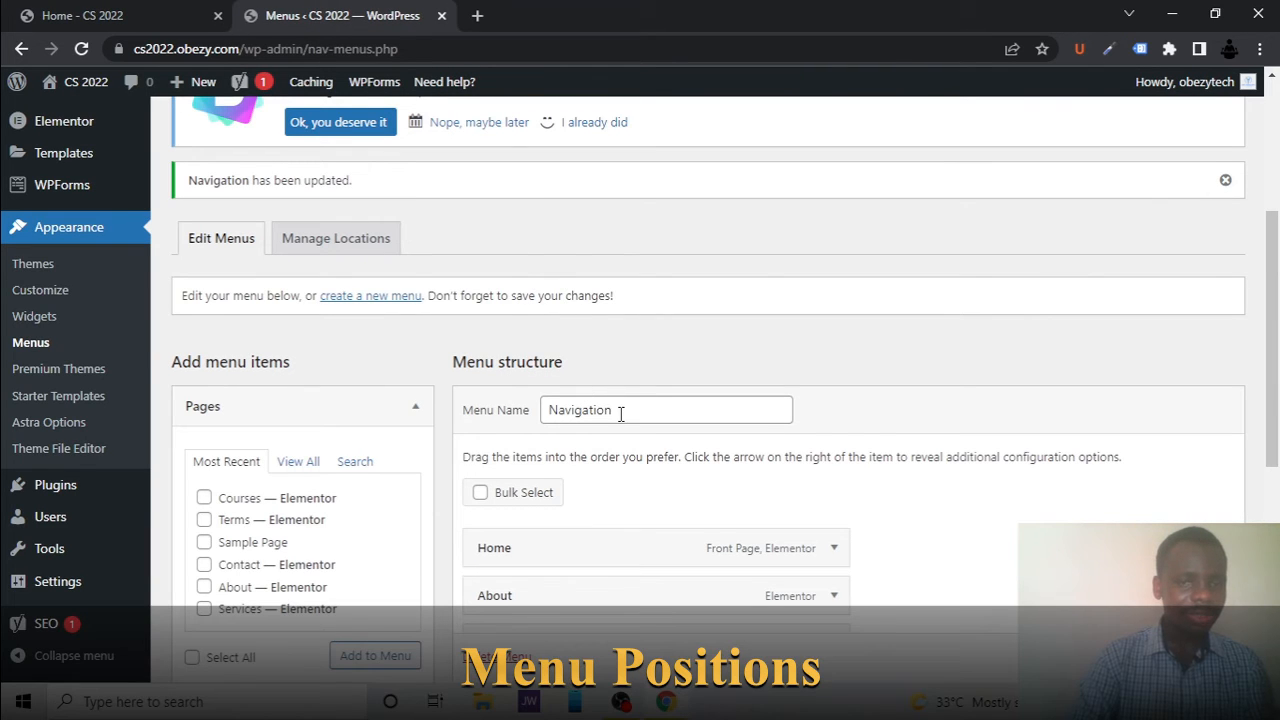
{"action": "left_click", "coordinate": [628, 412]}
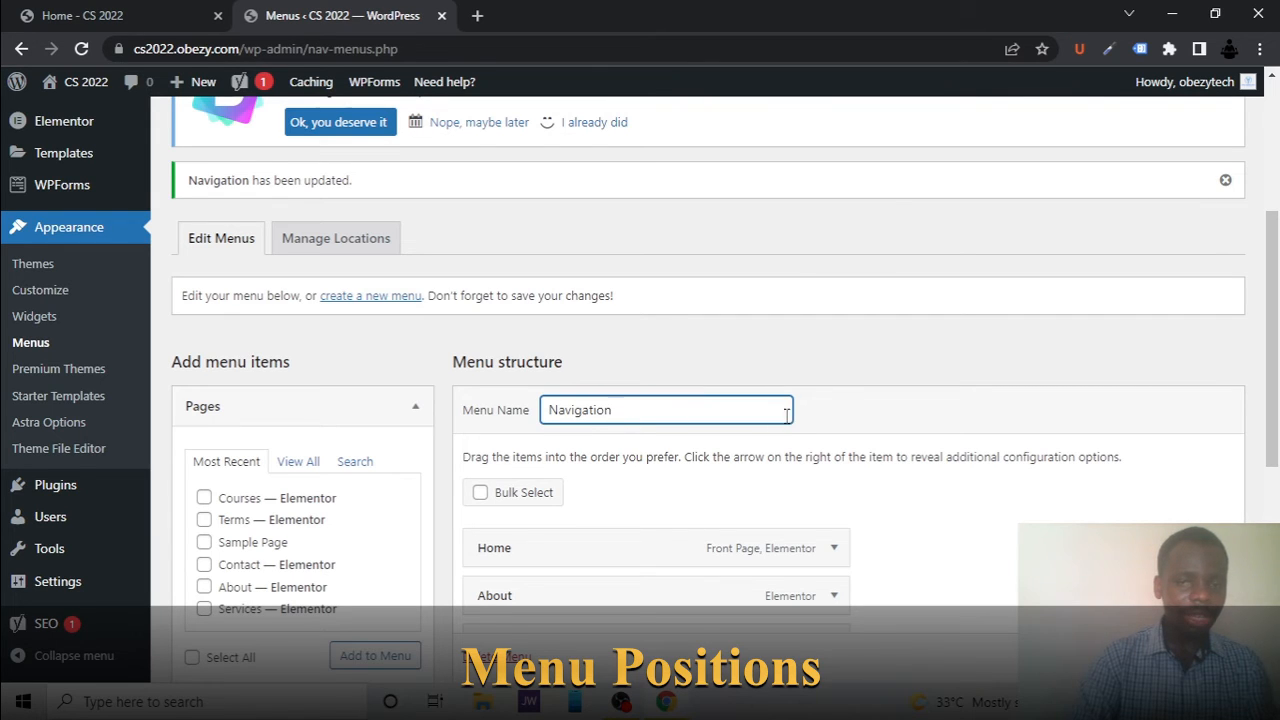
{"action": "left_click", "coordinate": [645, 434]}
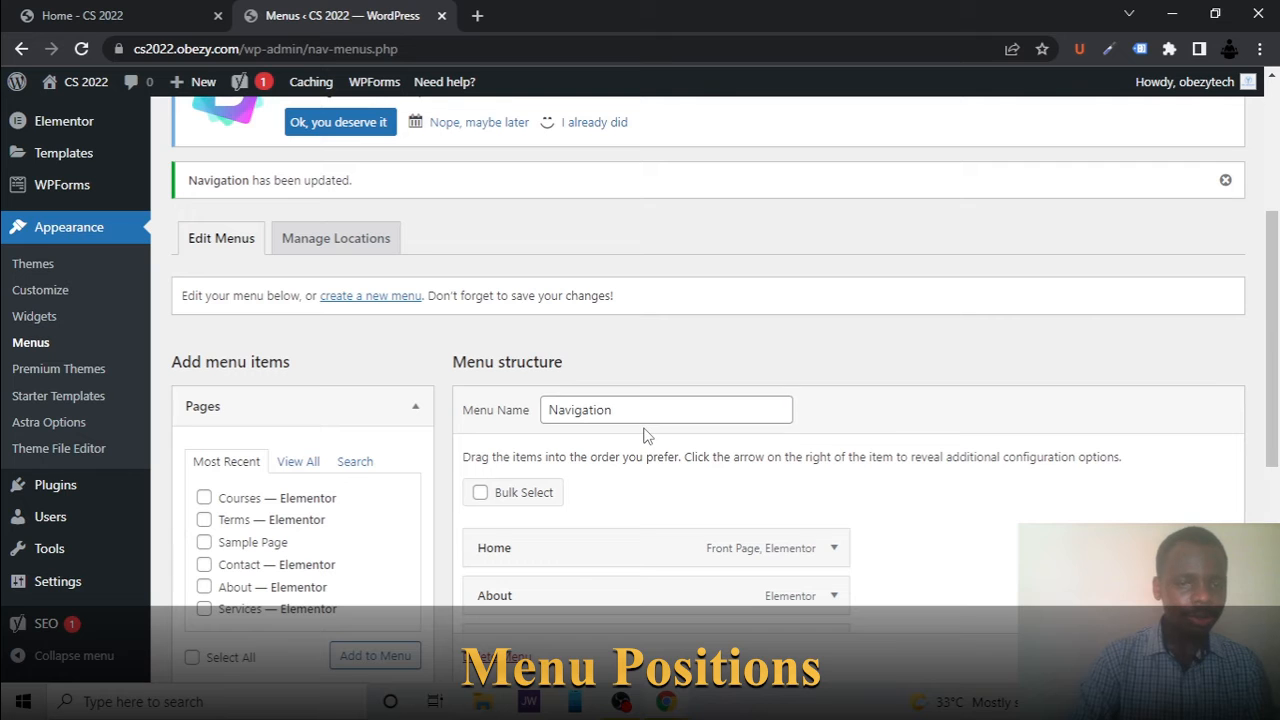
{"action": "scroll", "coordinate": [340, 553], "scroll_direction": "down", "scroll_amount": 2}
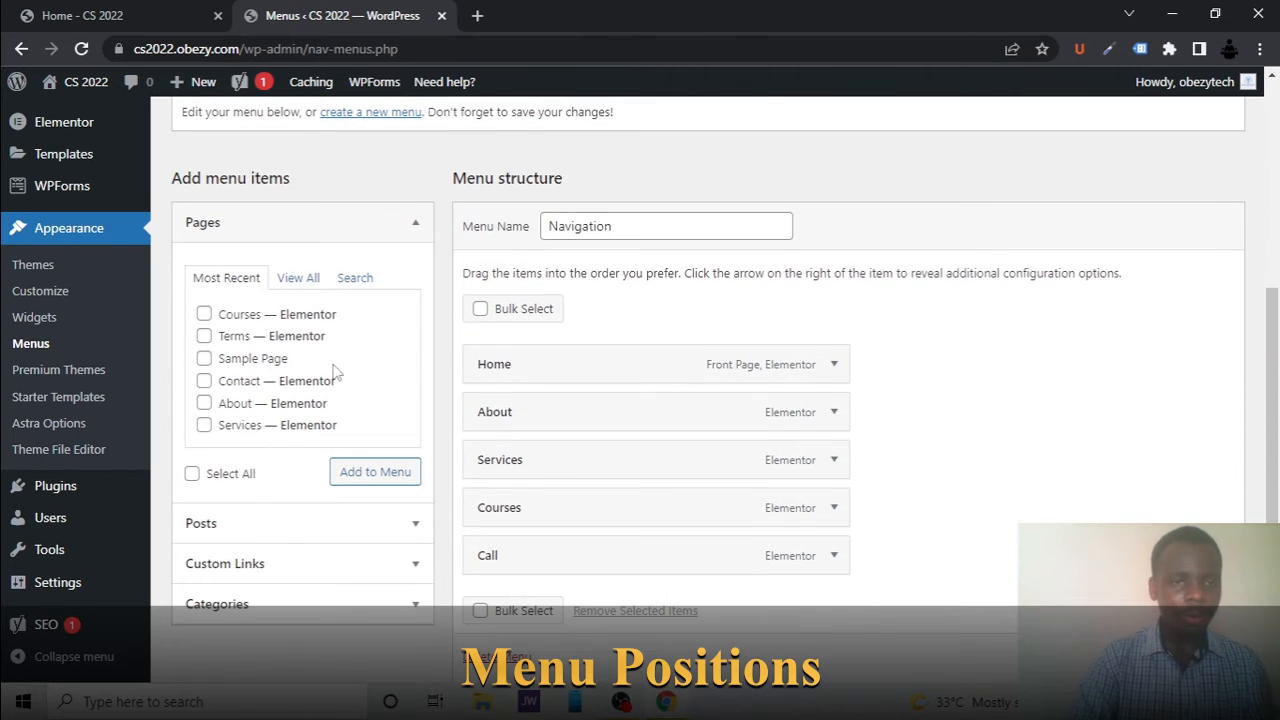
{"action": "left_click", "coordinate": [243, 525]}
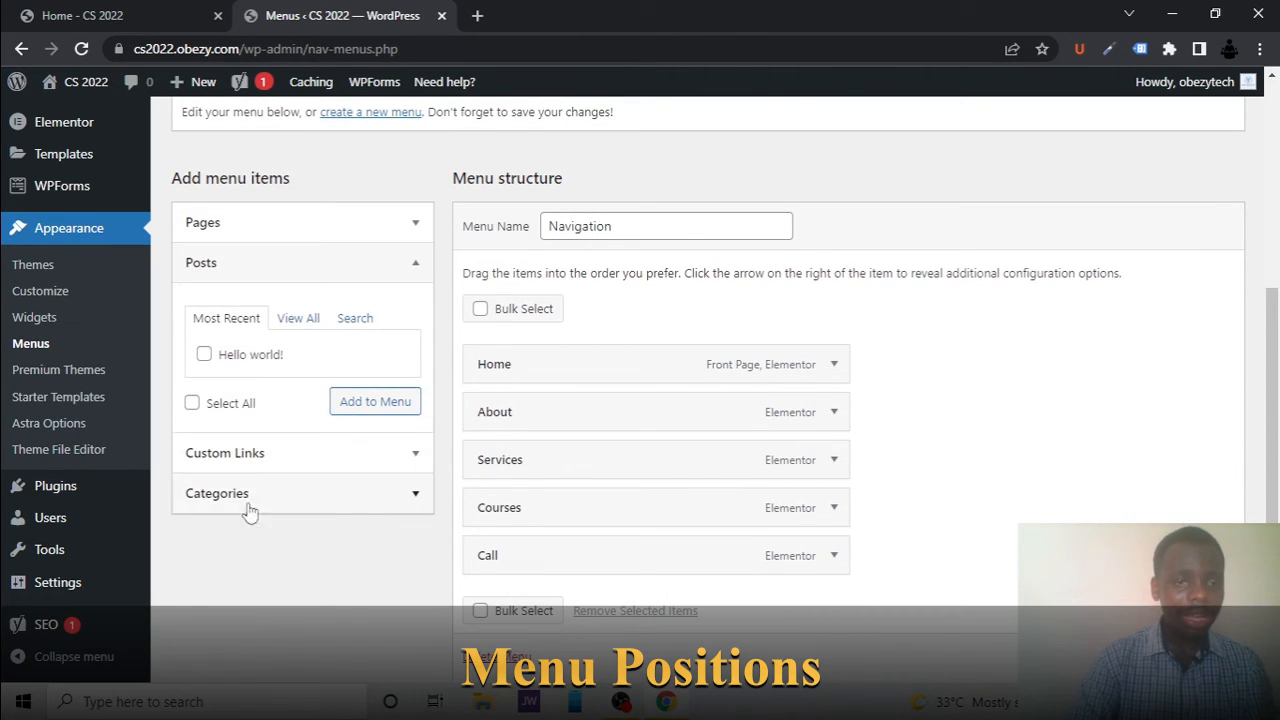
{"action": "left_click", "coordinate": [265, 468]}
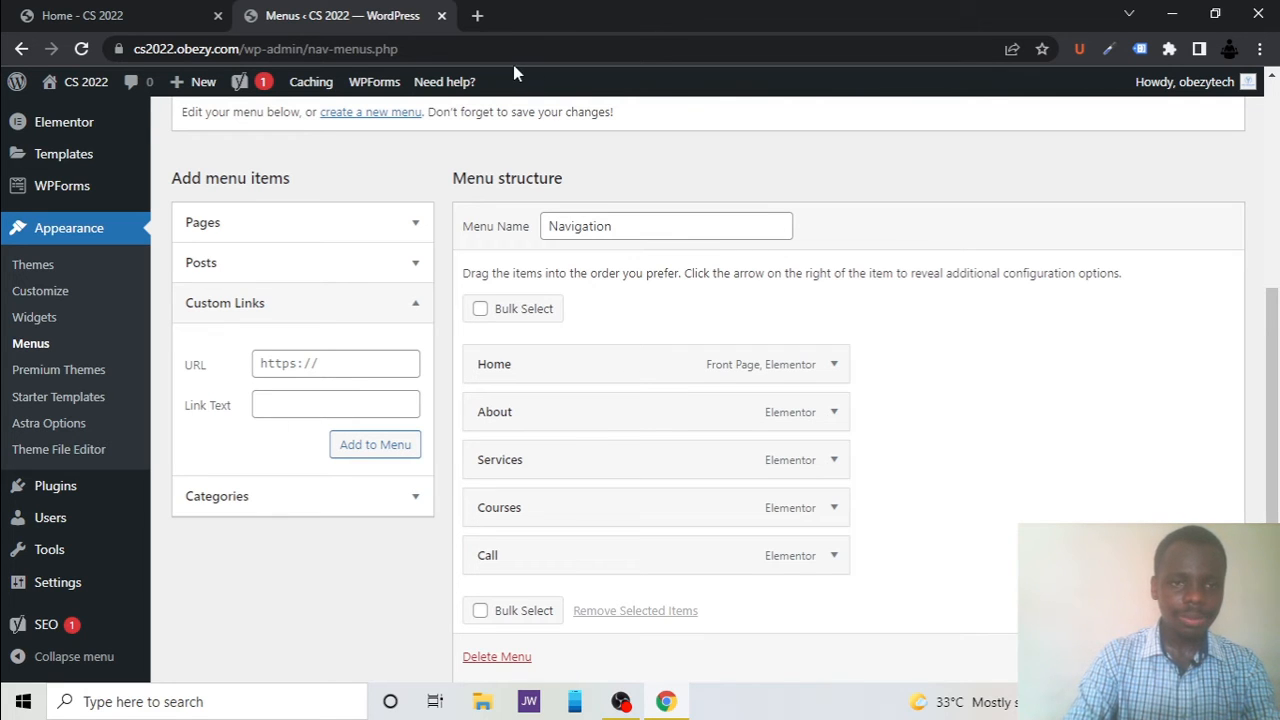
{"action": "left_click", "coordinate": [274, 409]}
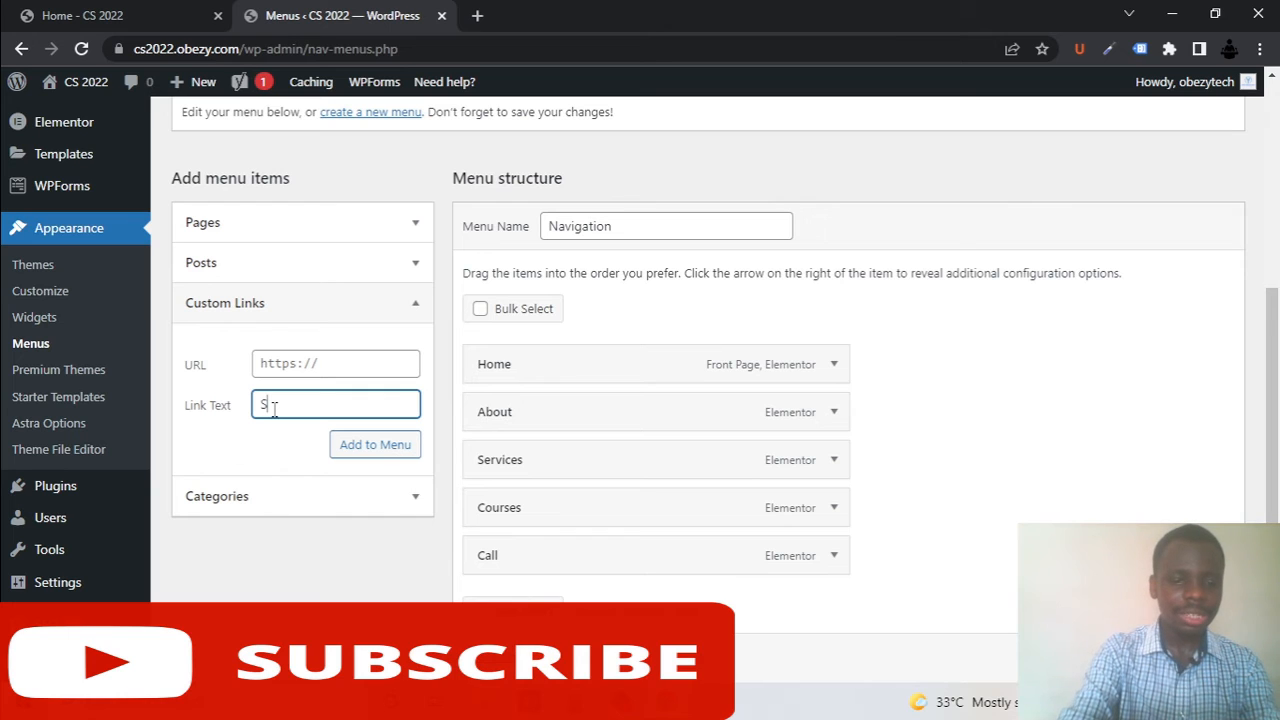
{"action": "left_click", "coordinate": [340, 361]}
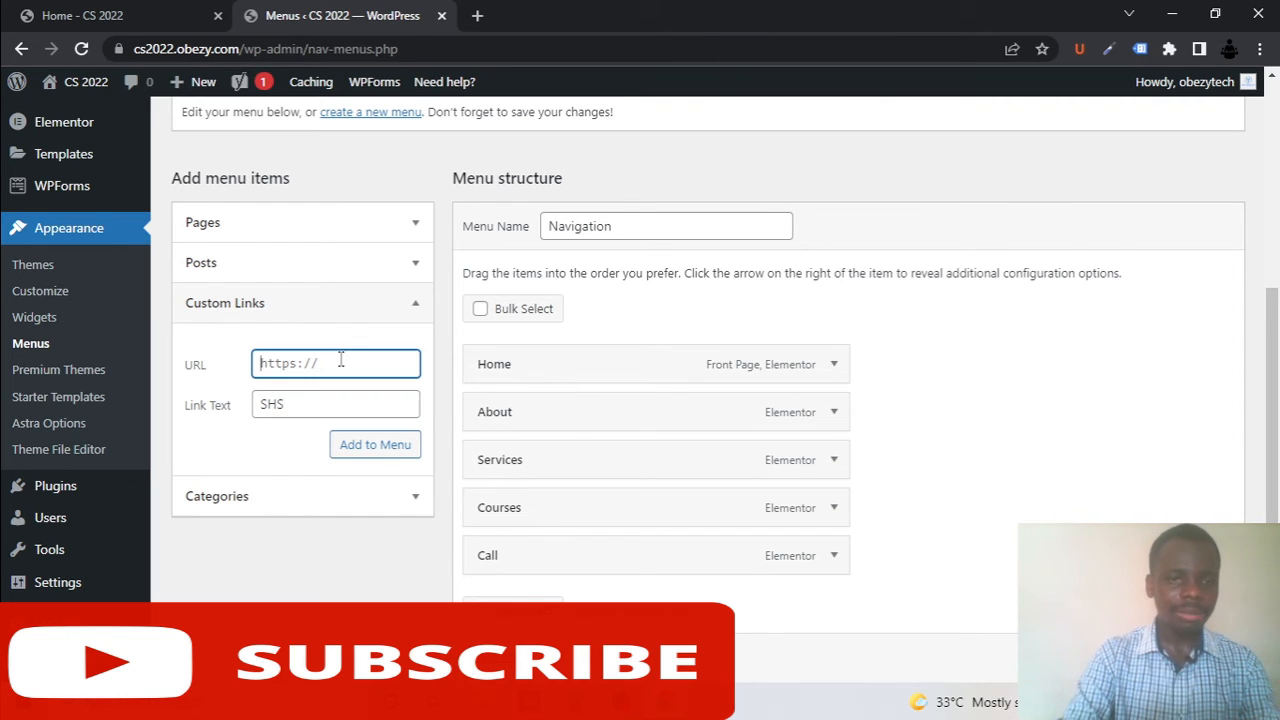
{"action": "left_click", "coordinate": [477, 18]}
{"action": "type", "text": "goo"}
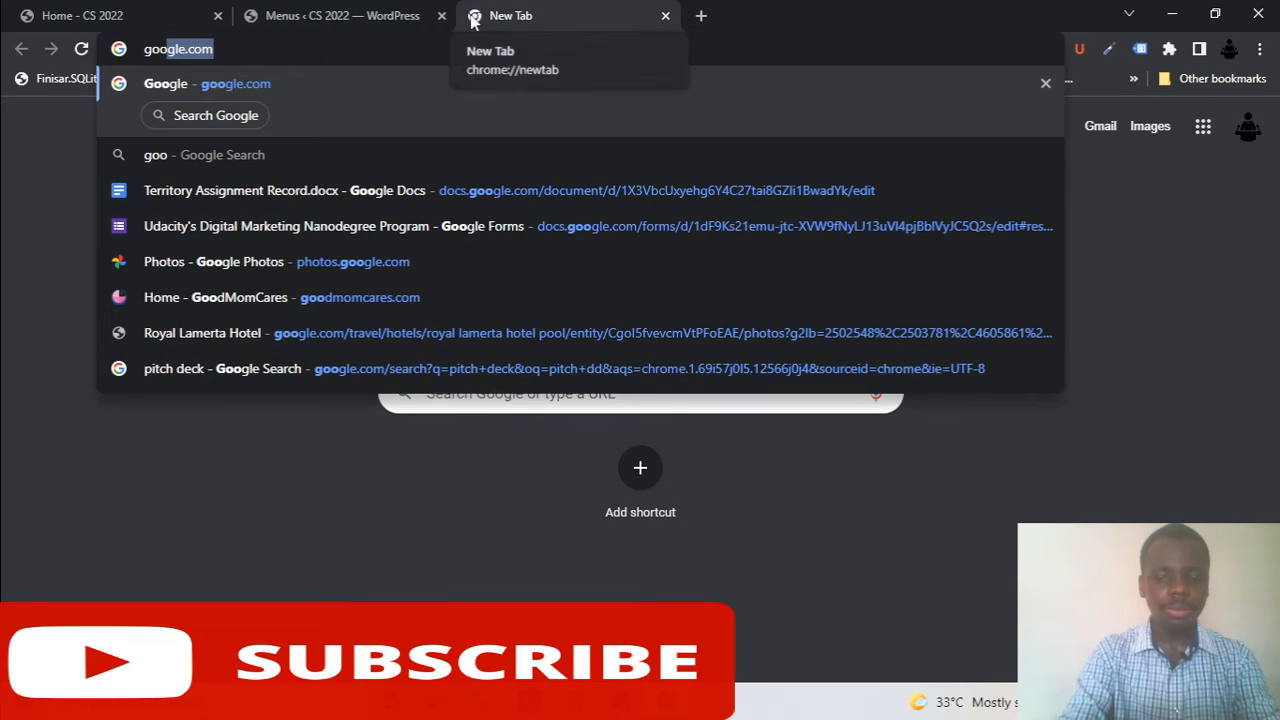
{"action": "key", "text": "Return"}
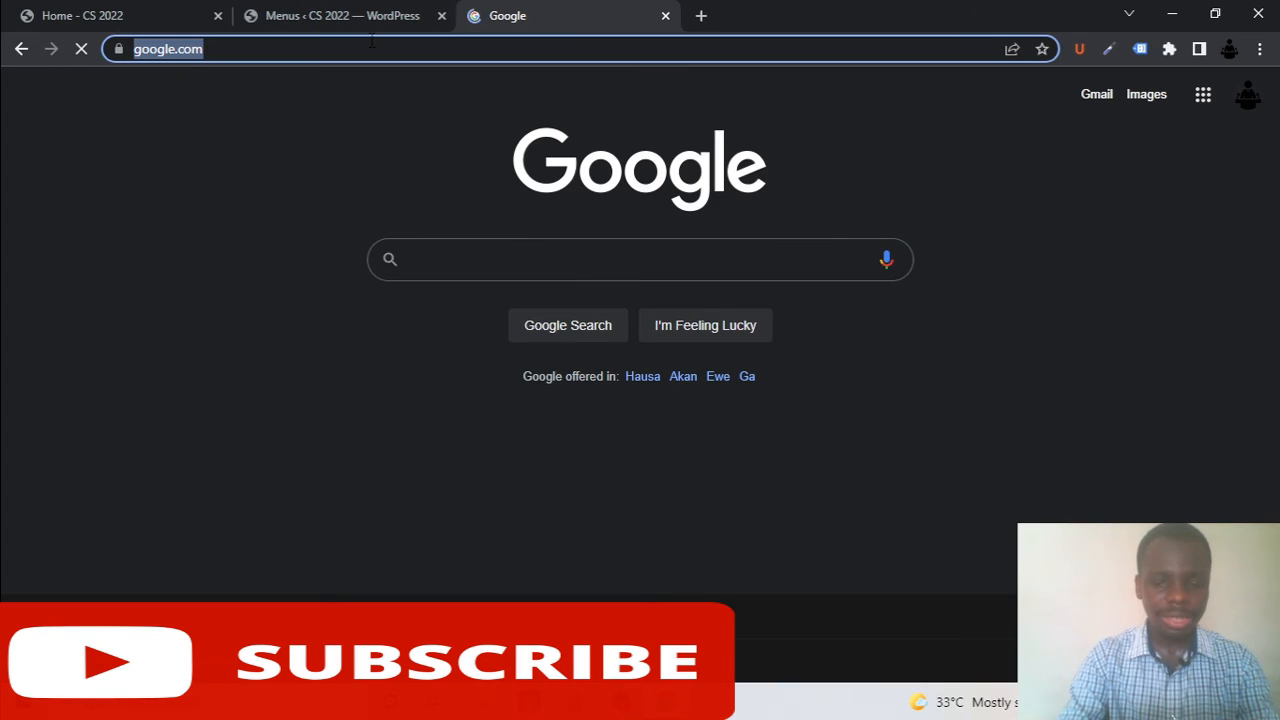
{"action": "left_click", "coordinate": [302, 12]}
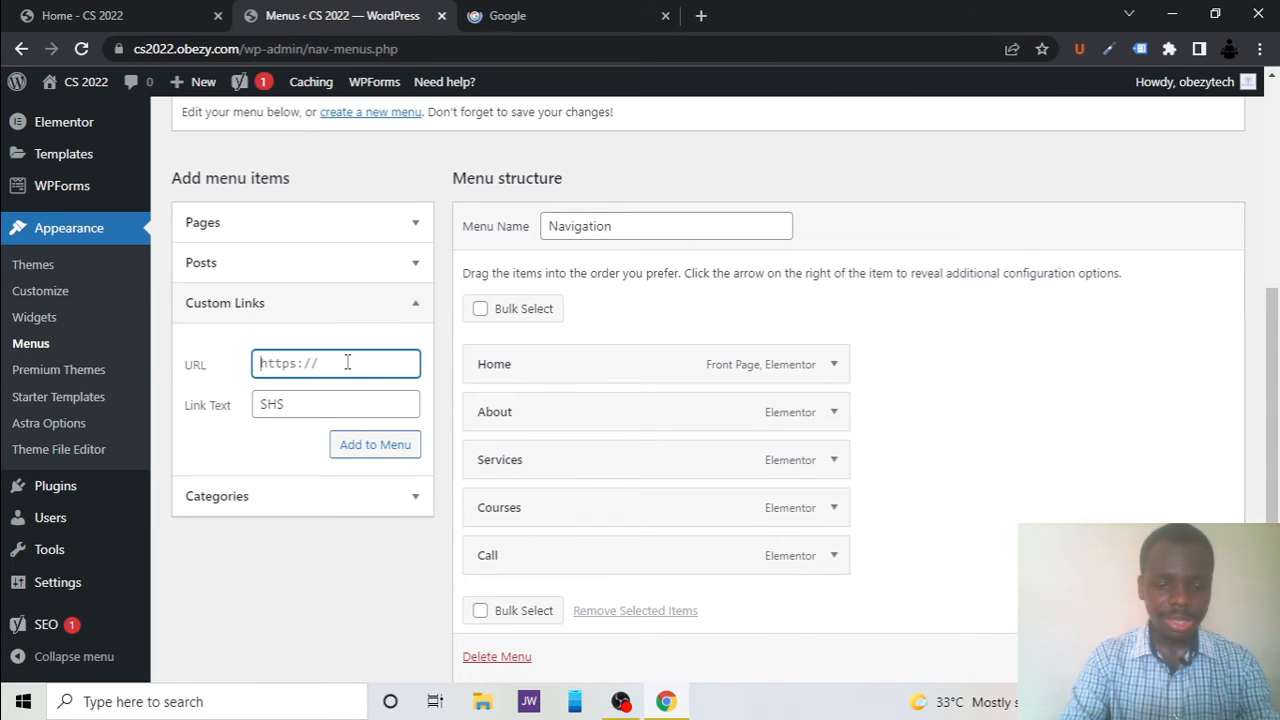
{"action": "type", "text": "https://www.google.com/"}
{"action": "left_click", "coordinate": [372, 450]}
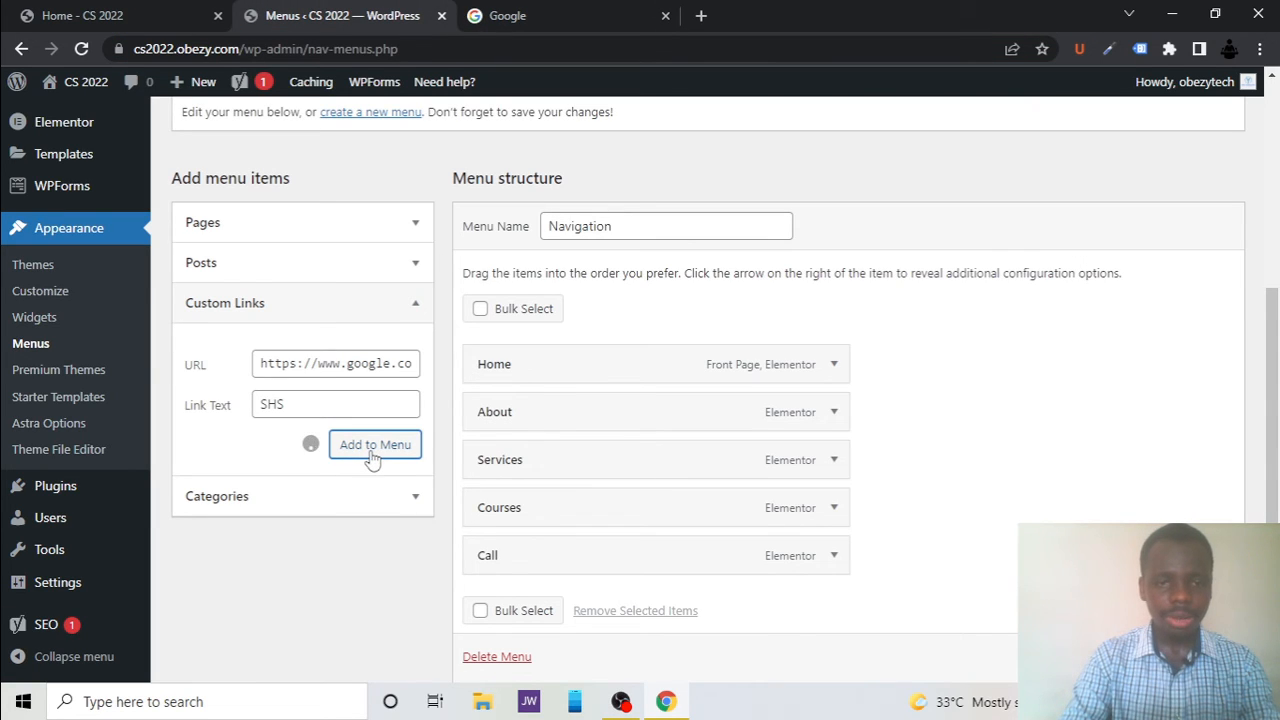
Load youtube.com in the Google browser tab, copy its address and close that tab
{"action": "left_click", "coordinate": [543, 12]}
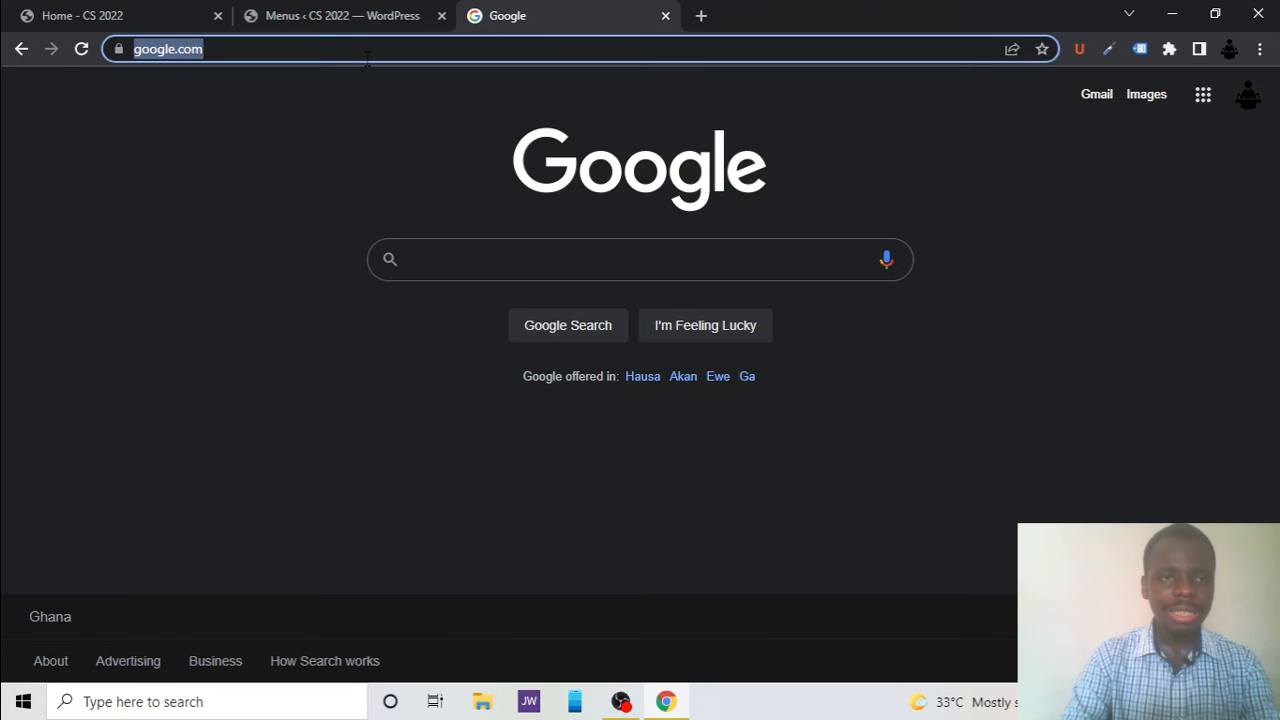
{"action": "type", "text": "youtub"}
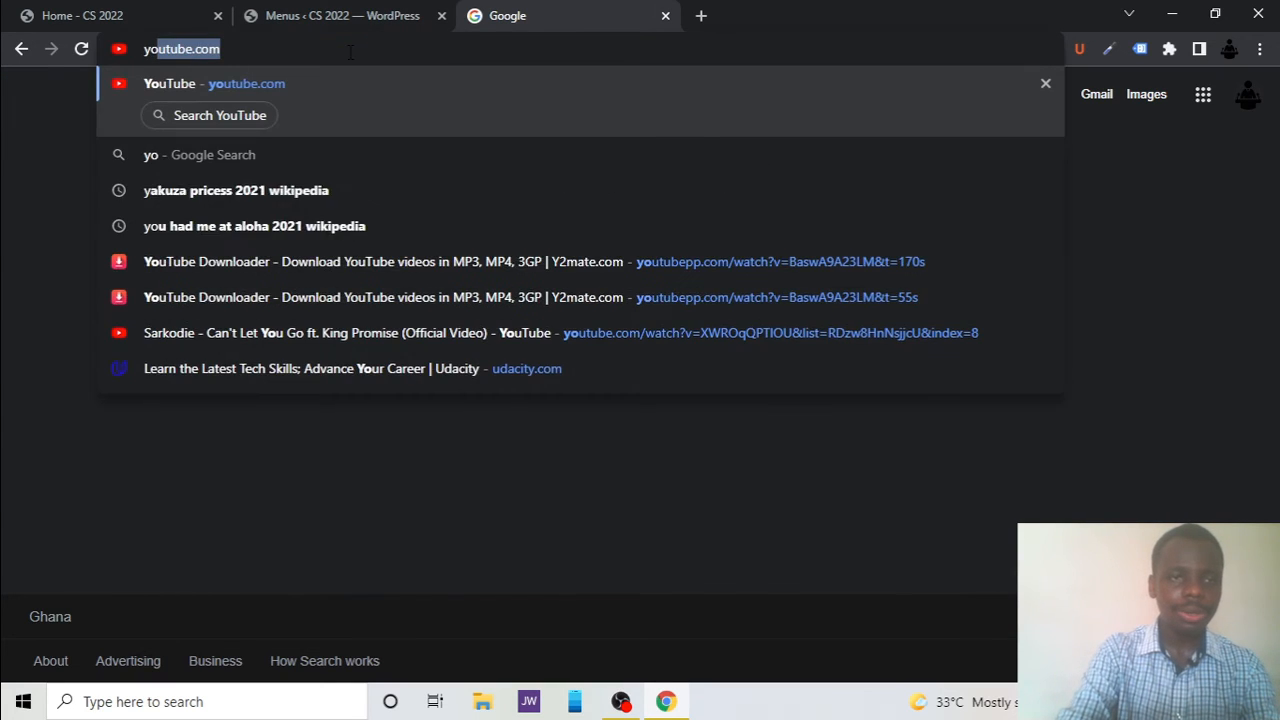
{"action": "key", "text": "Return"}
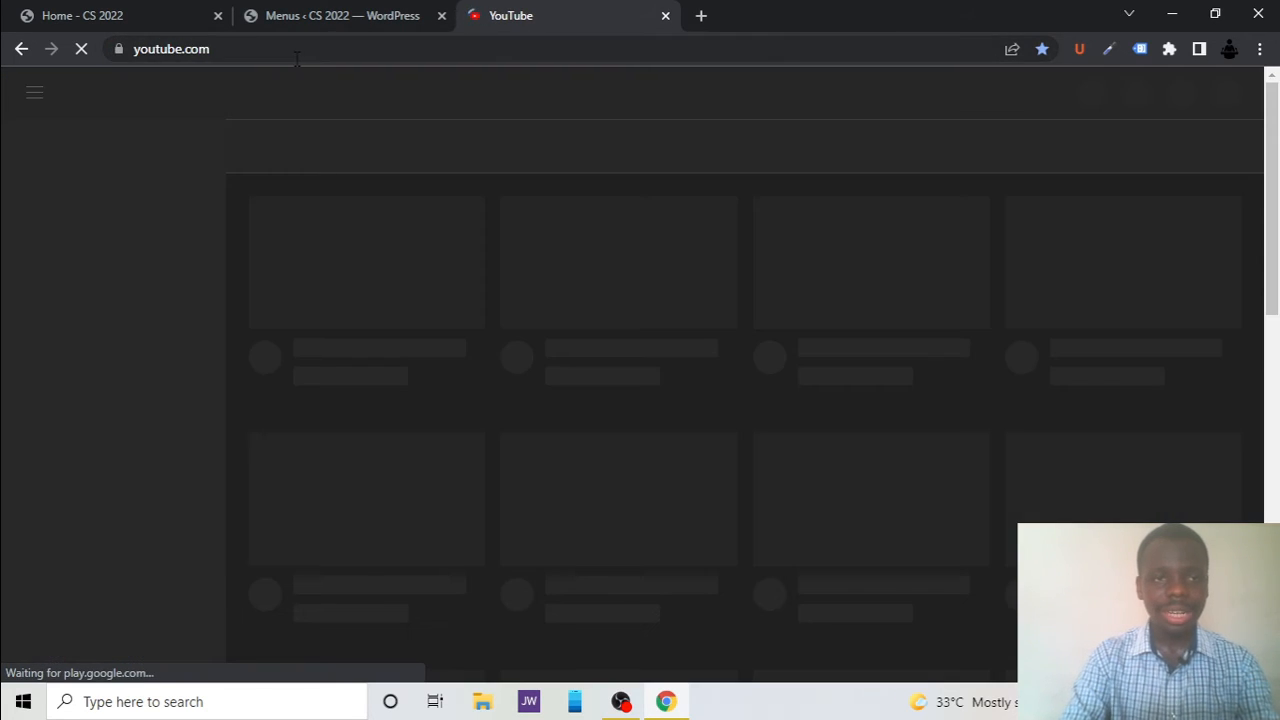
{"action": "left_click", "coordinate": [298, 50]}
{"action": "key", "text": "ctrl+c"}
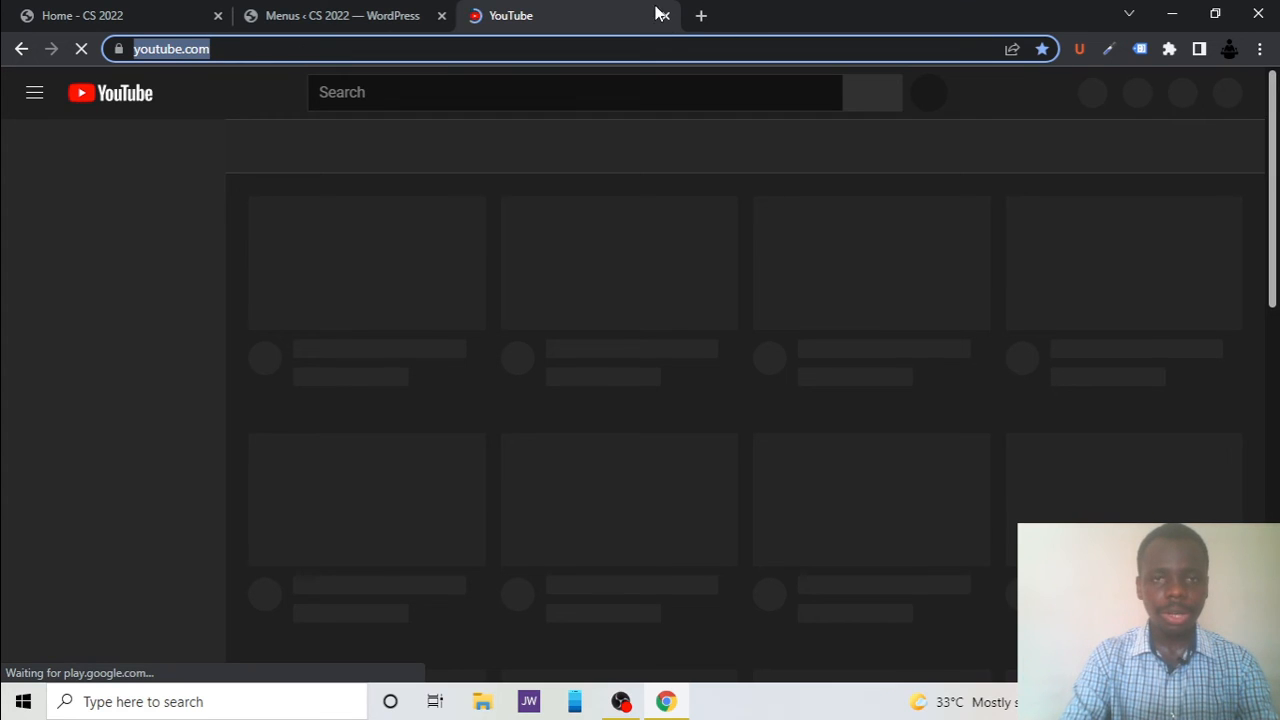
{"action": "left_click", "coordinate": [665, 17]}
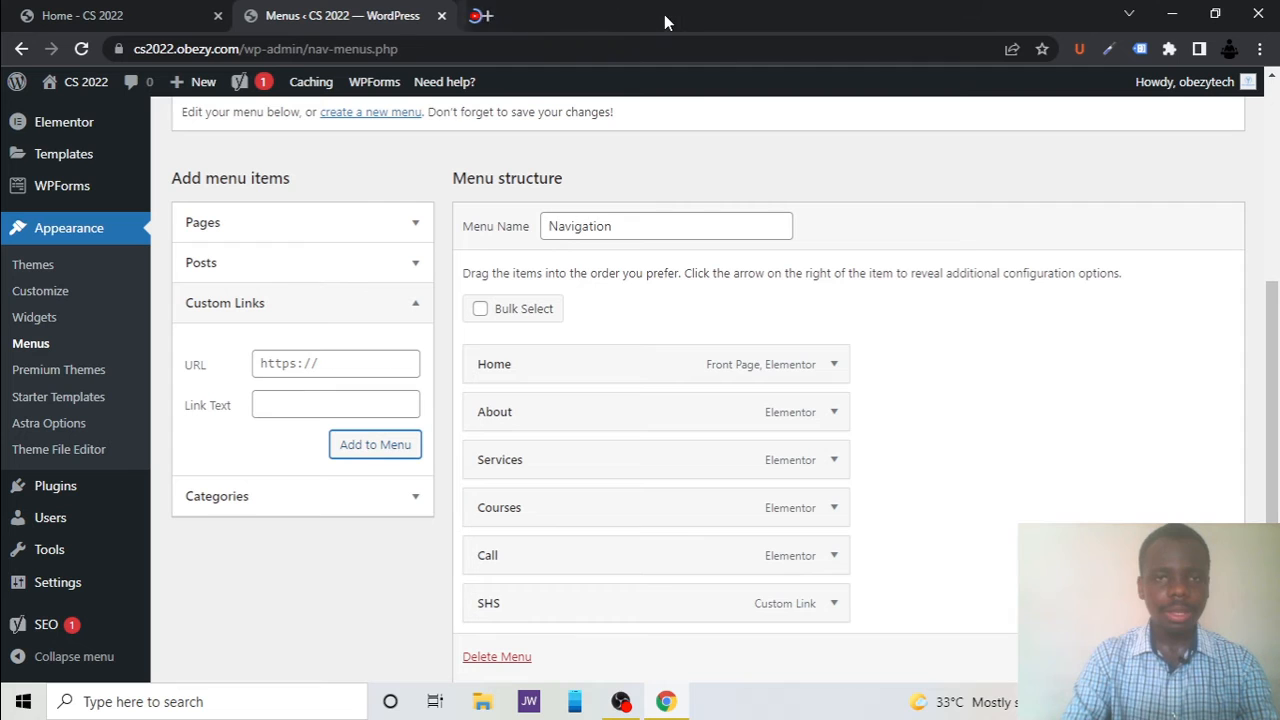
{"action": "left_click", "coordinate": [306, 395]}
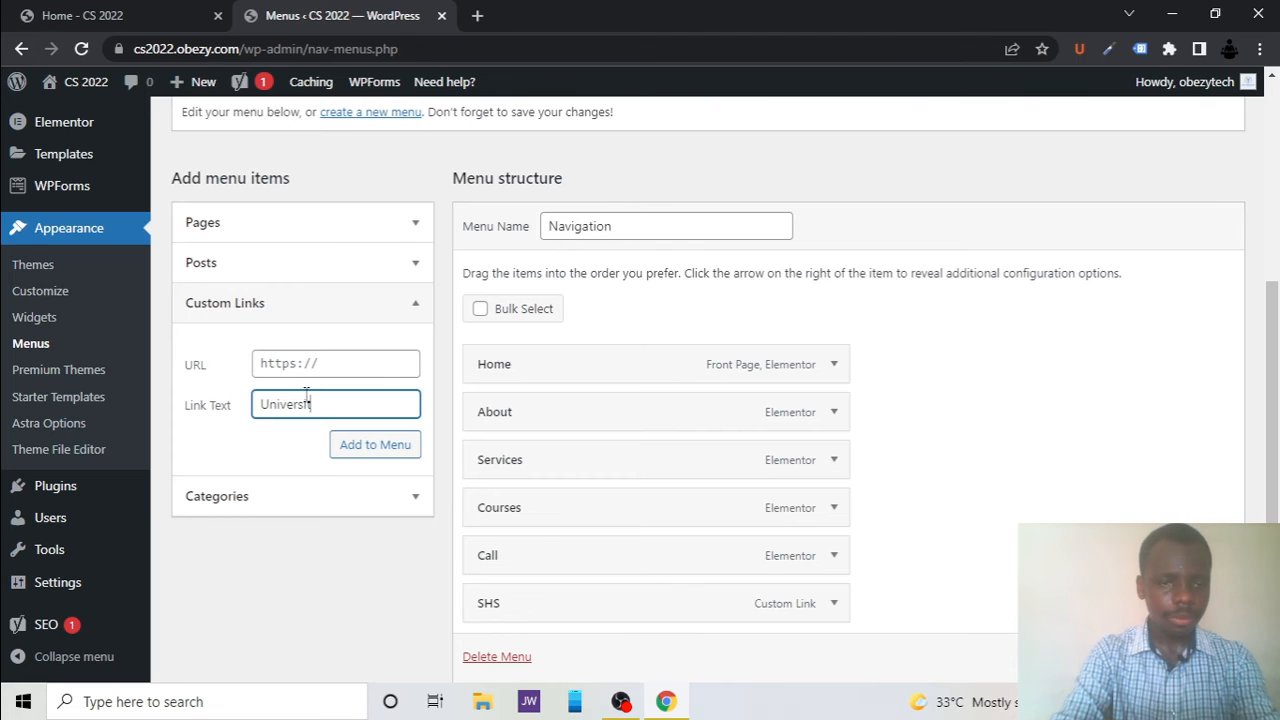
{"action": "left_click", "coordinate": [287, 362]}
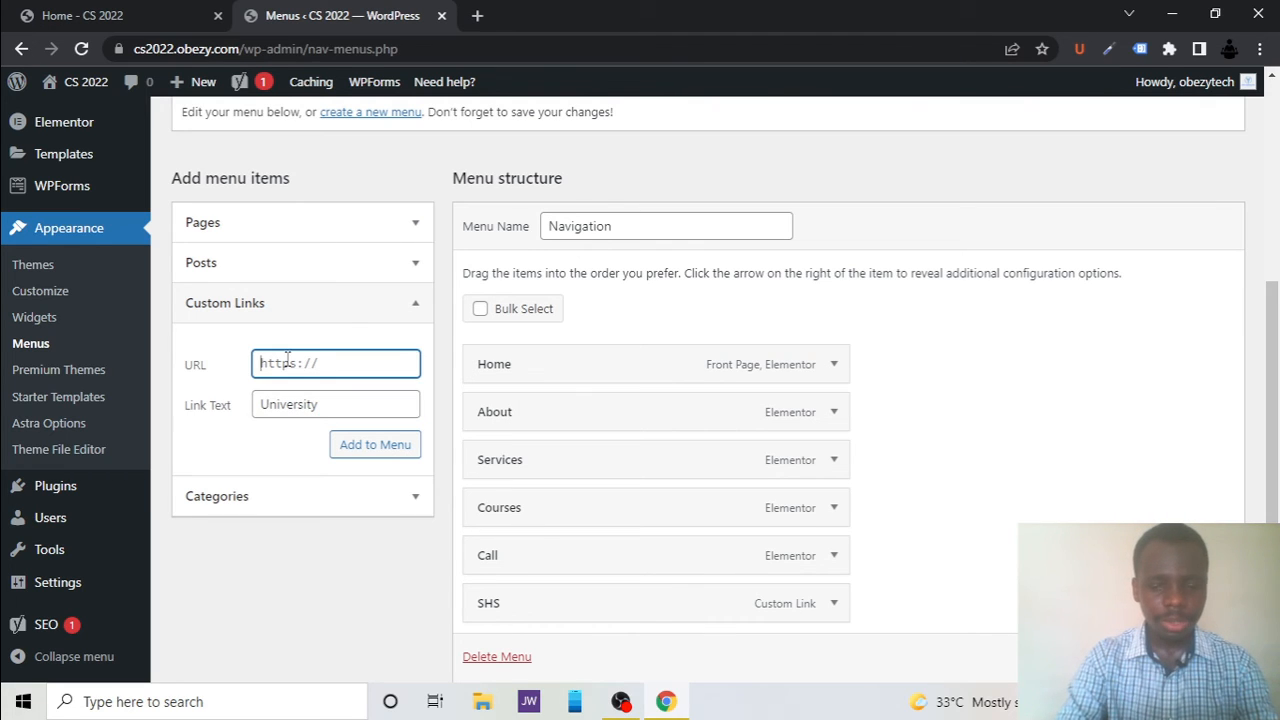
{"action": "key", "text": "ctrl+v"}
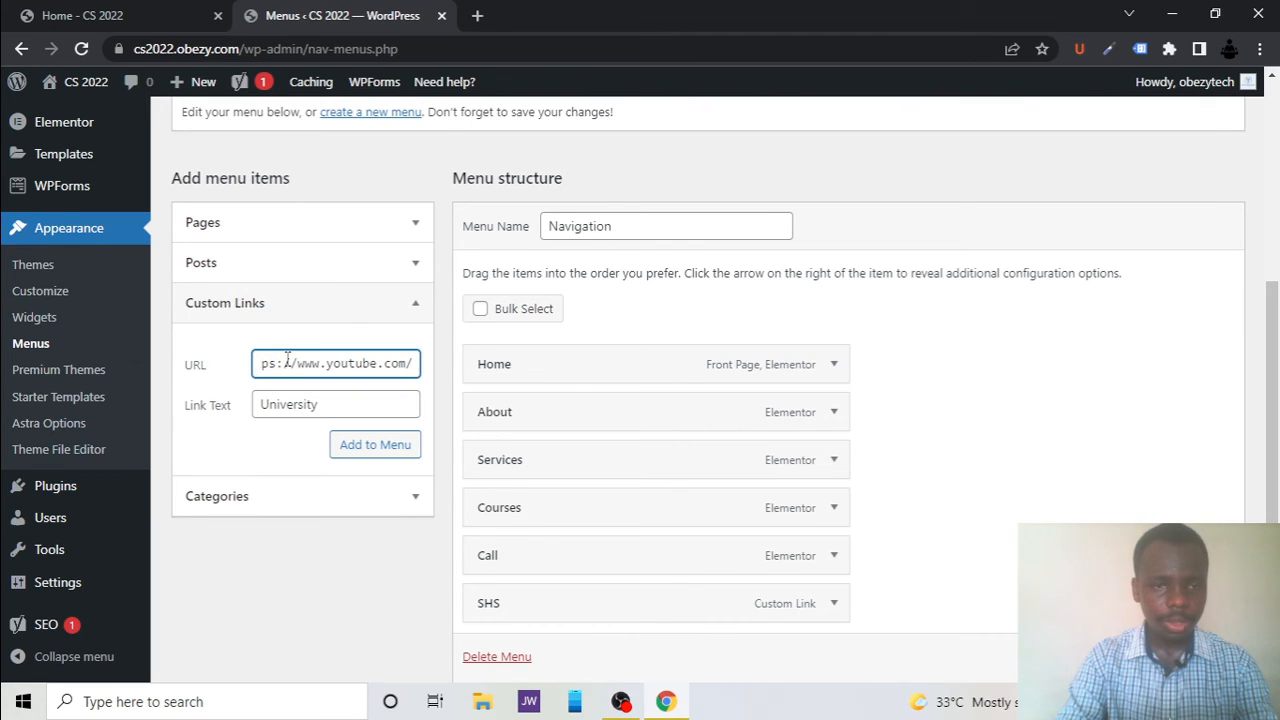
{"action": "left_click", "coordinate": [372, 448]}
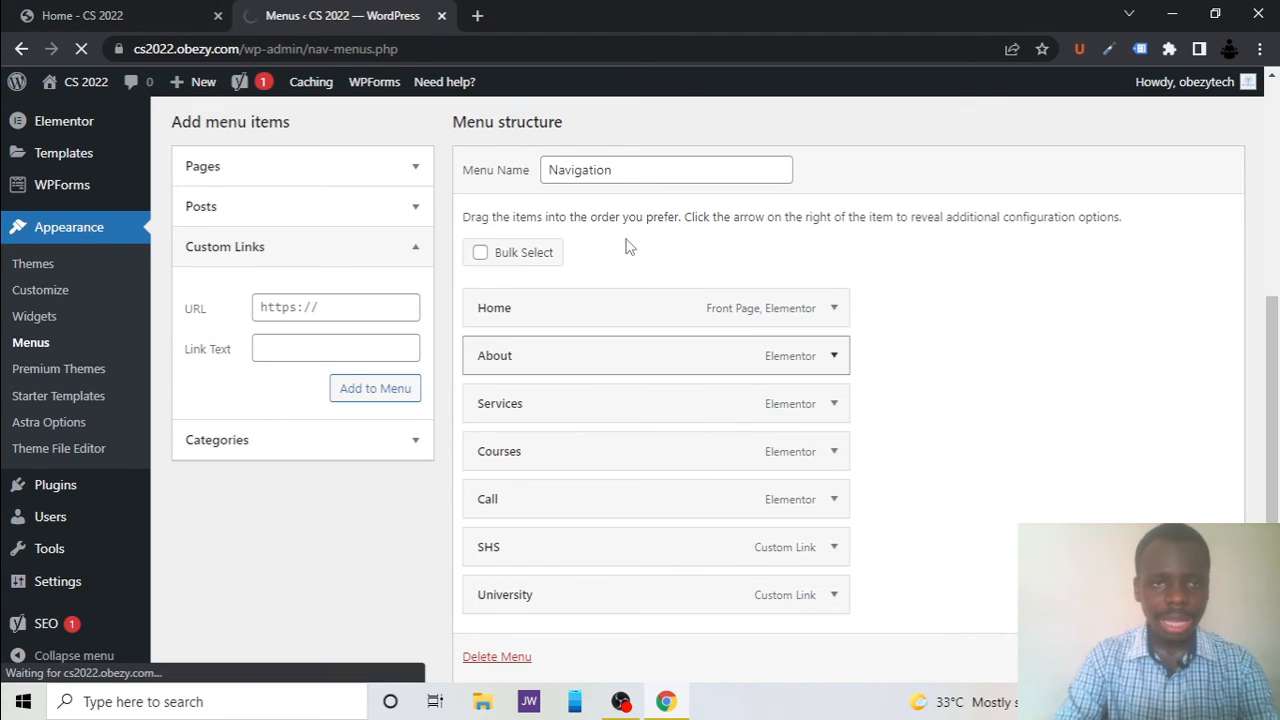
Reload the live home page and check its footer and header navigation for the new custom links
{"action": "left_click", "coordinate": [100, 12]}
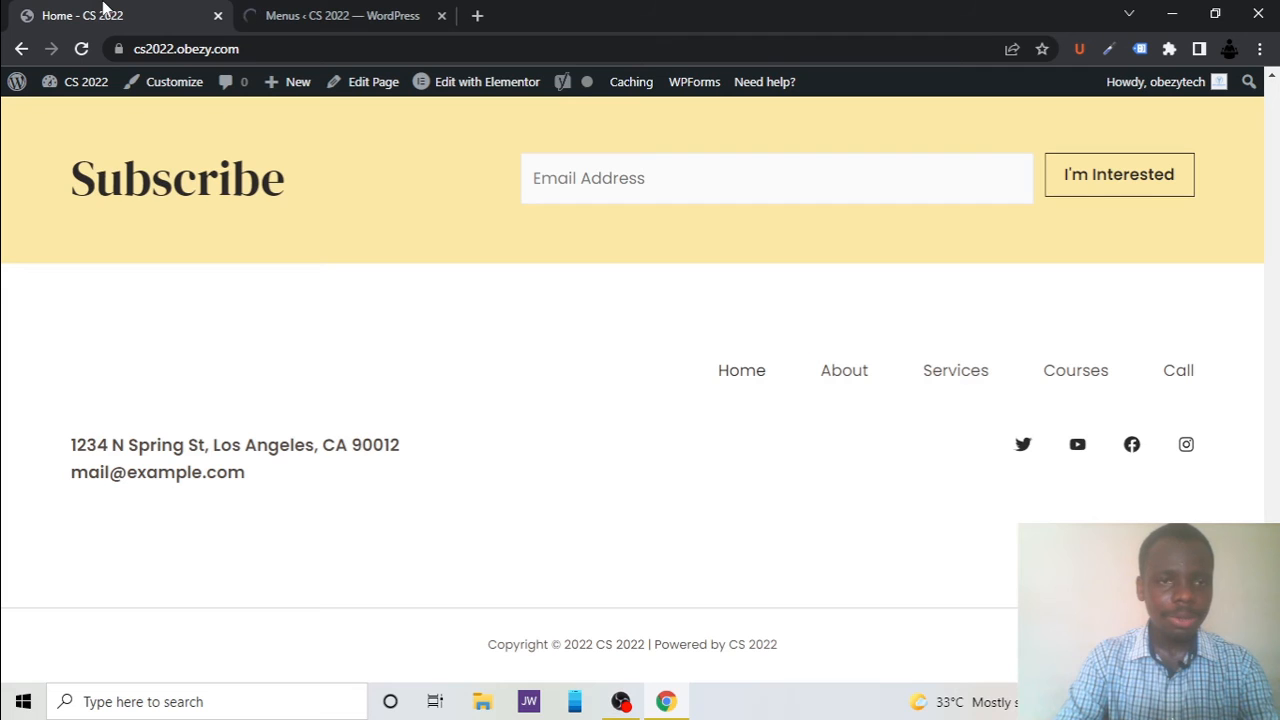
{"action": "left_click", "coordinate": [82, 49]}
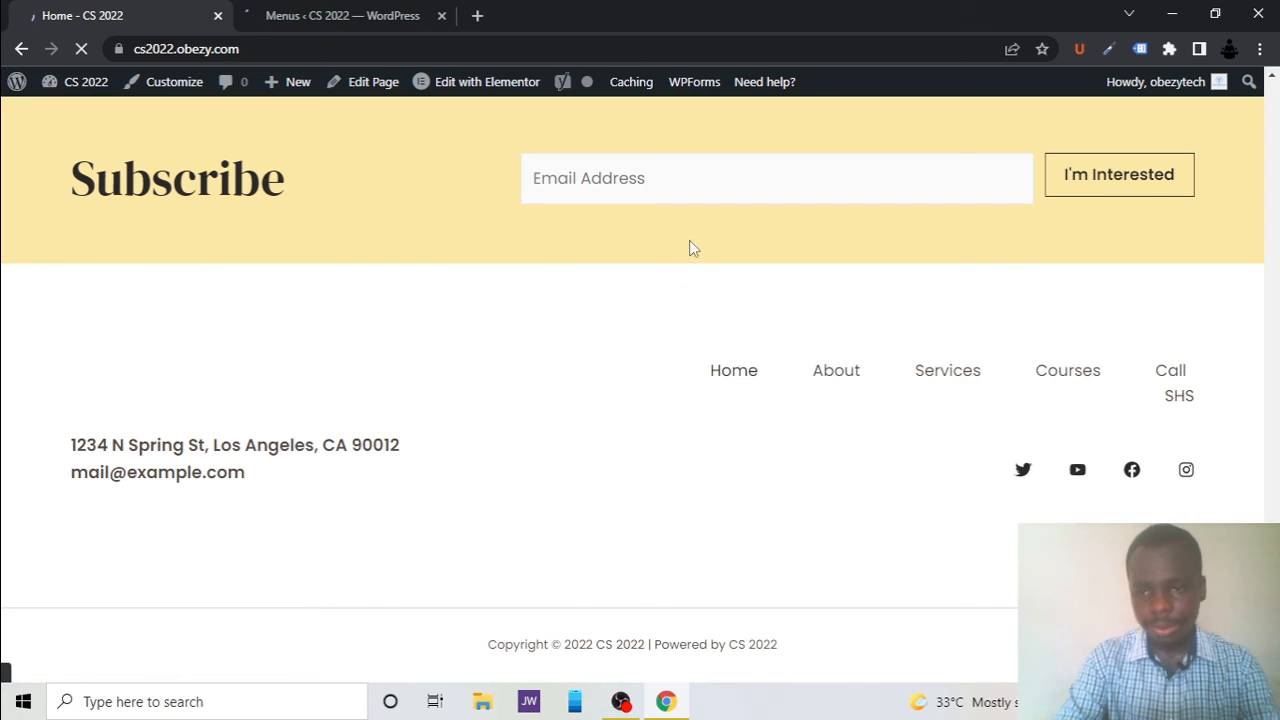
{"action": "scroll", "coordinate": [759, 339], "scroll_direction": "up", "scroll_amount": 15}
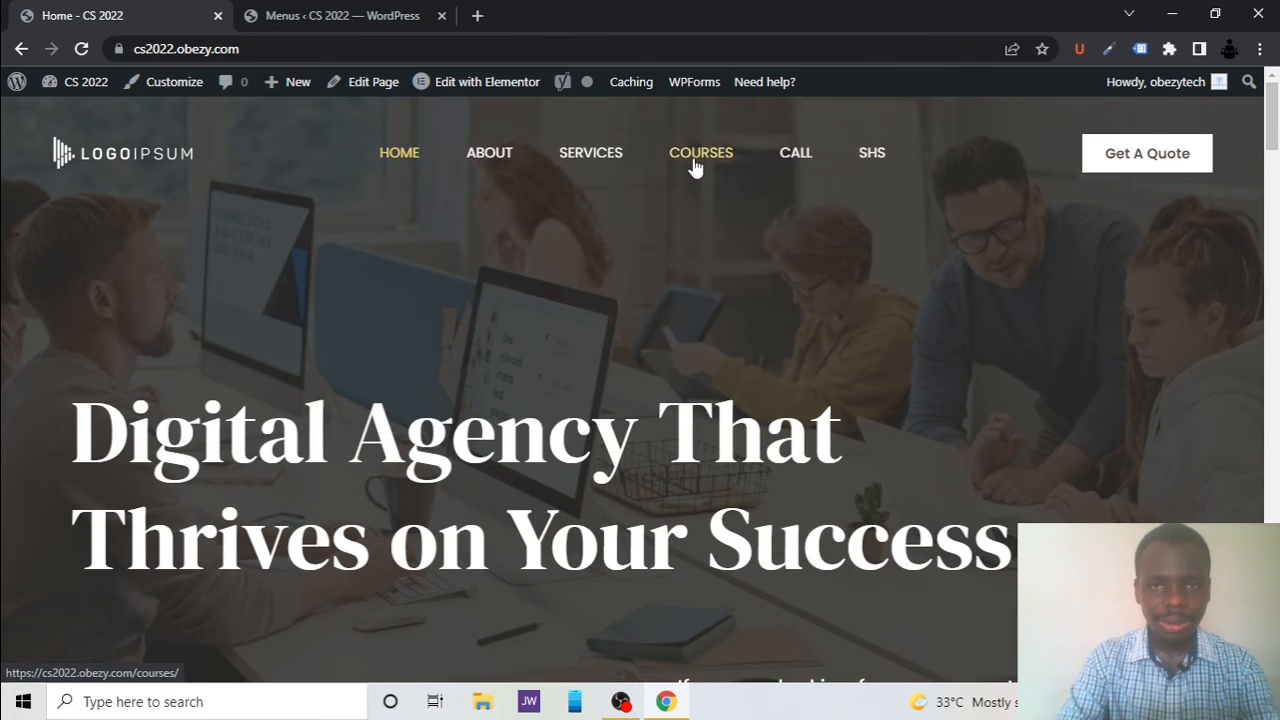
In the menu editor, nest the SHS and University links as sub items under Courses and save the menu
{"action": "left_click", "coordinate": [272, 12]}
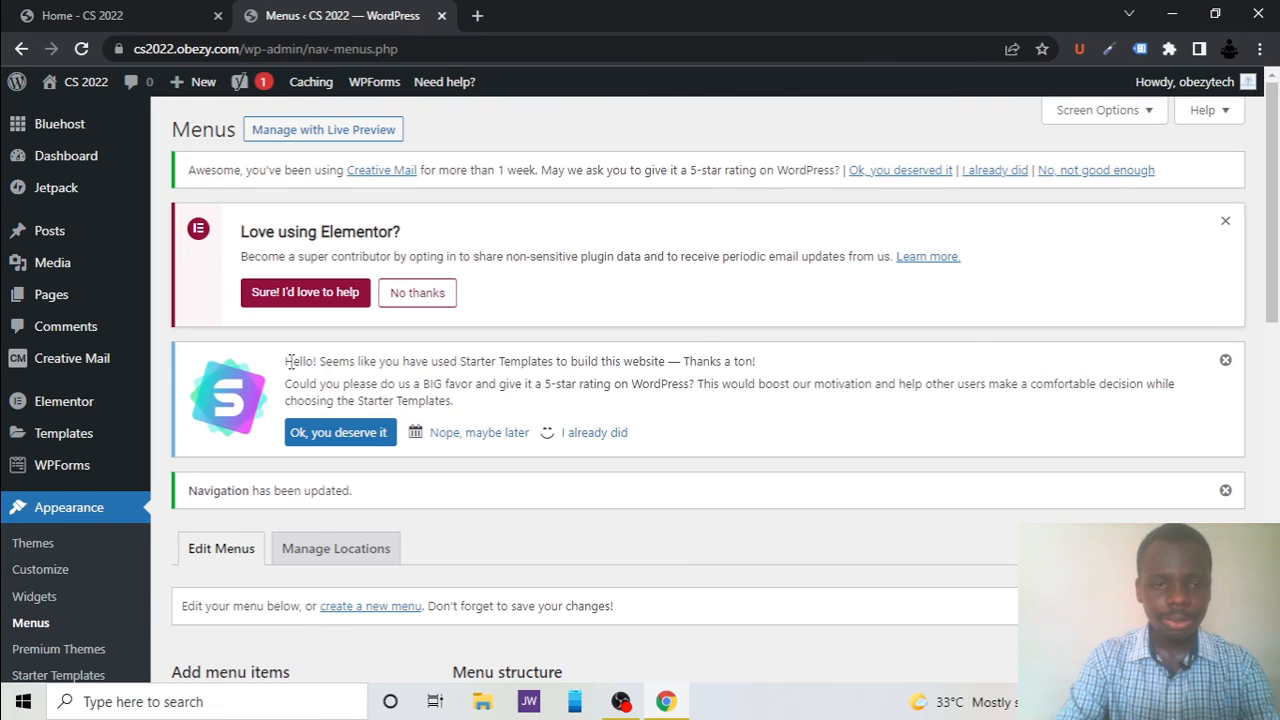
{"action": "scroll", "coordinate": [288, 362], "scroll_direction": "down", "scroll_amount": 8}
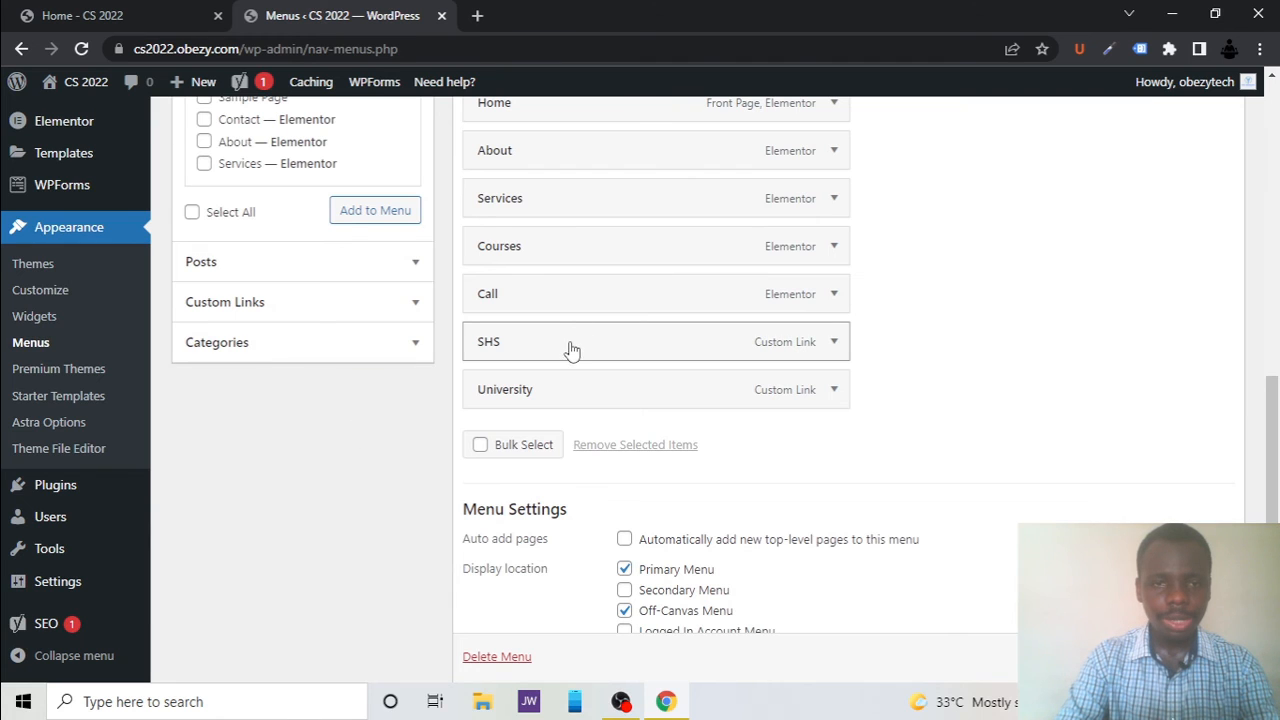
{"action": "left_click_drag", "start_coordinate": [570, 350], "coordinate": [609, 297]}
{"action": "left_click_drag", "start_coordinate": [549, 400], "coordinate": [606, 351]}
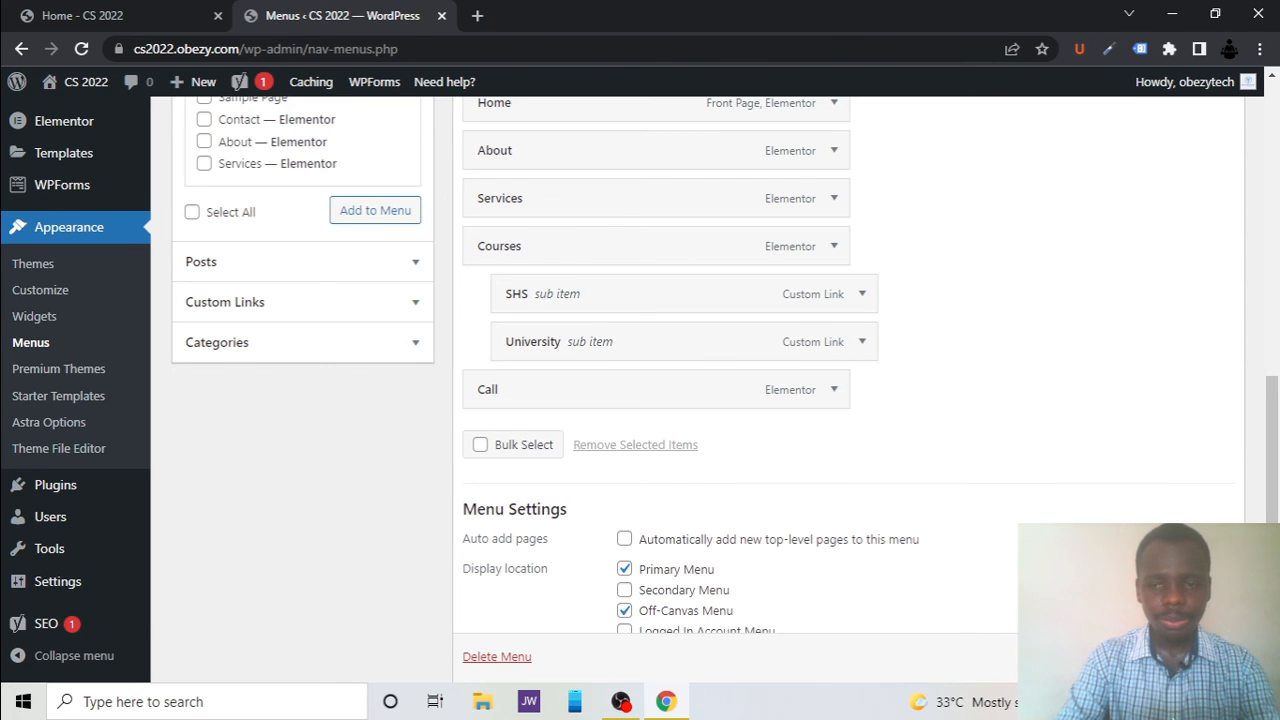
{"action": "scroll", "coordinate": [1188, 640], "scroll_direction": "down", "scroll_amount": 1}
{"action": "left_click", "coordinate": [1190, 652]}
Reload the live home page and check the sub items in the header's Courses dropdown
{"action": "left_click", "coordinate": [103, 5]}
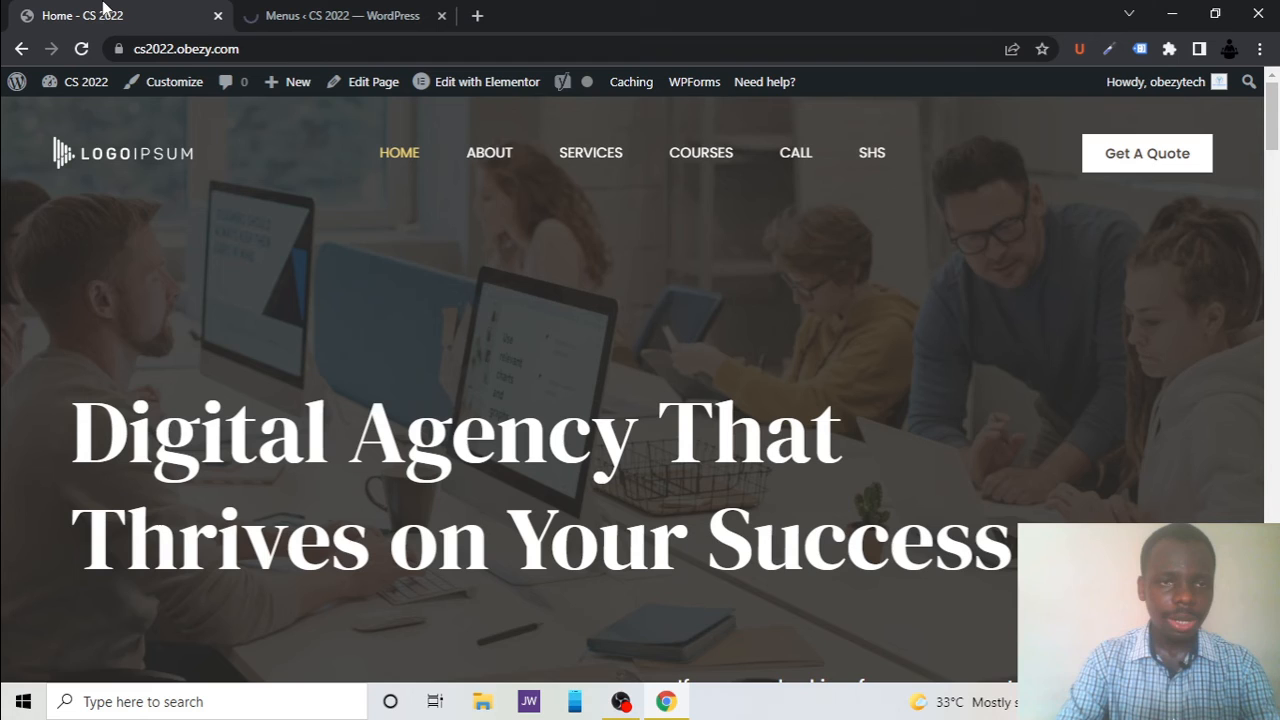
{"action": "left_click", "coordinate": [83, 50]}
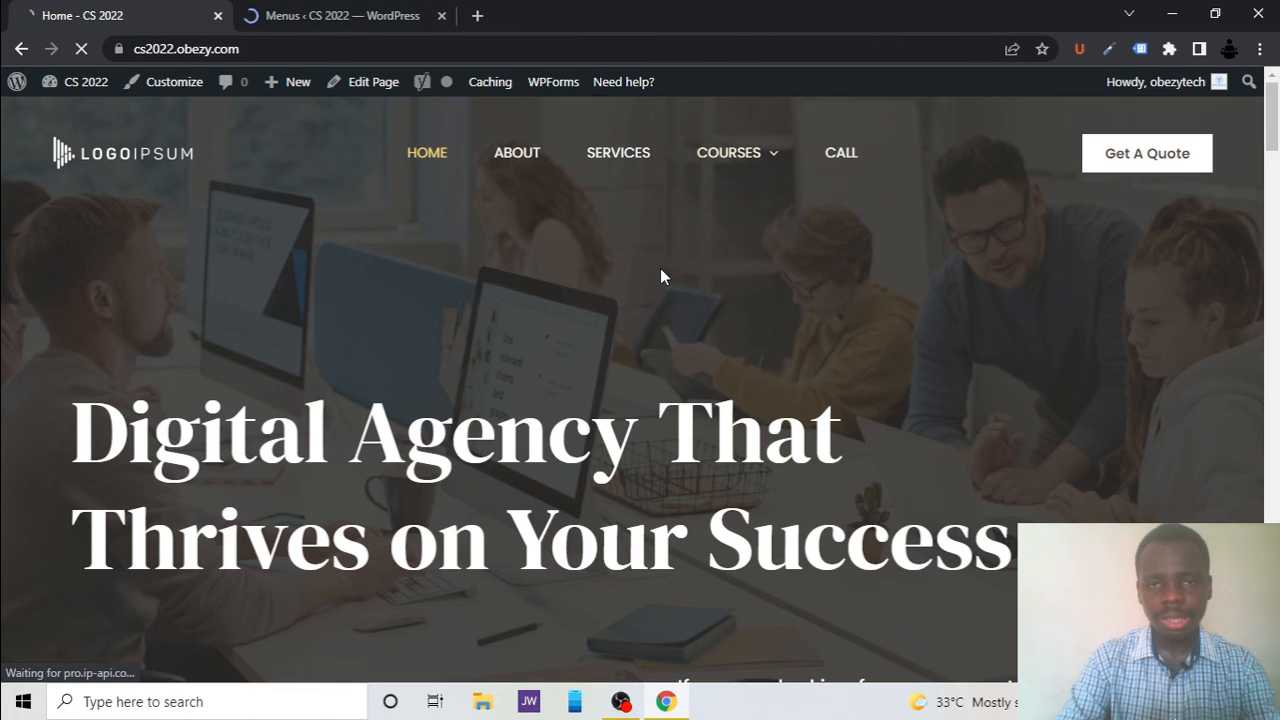
{"action": "mouse_move", "coordinate": [718, 182]}
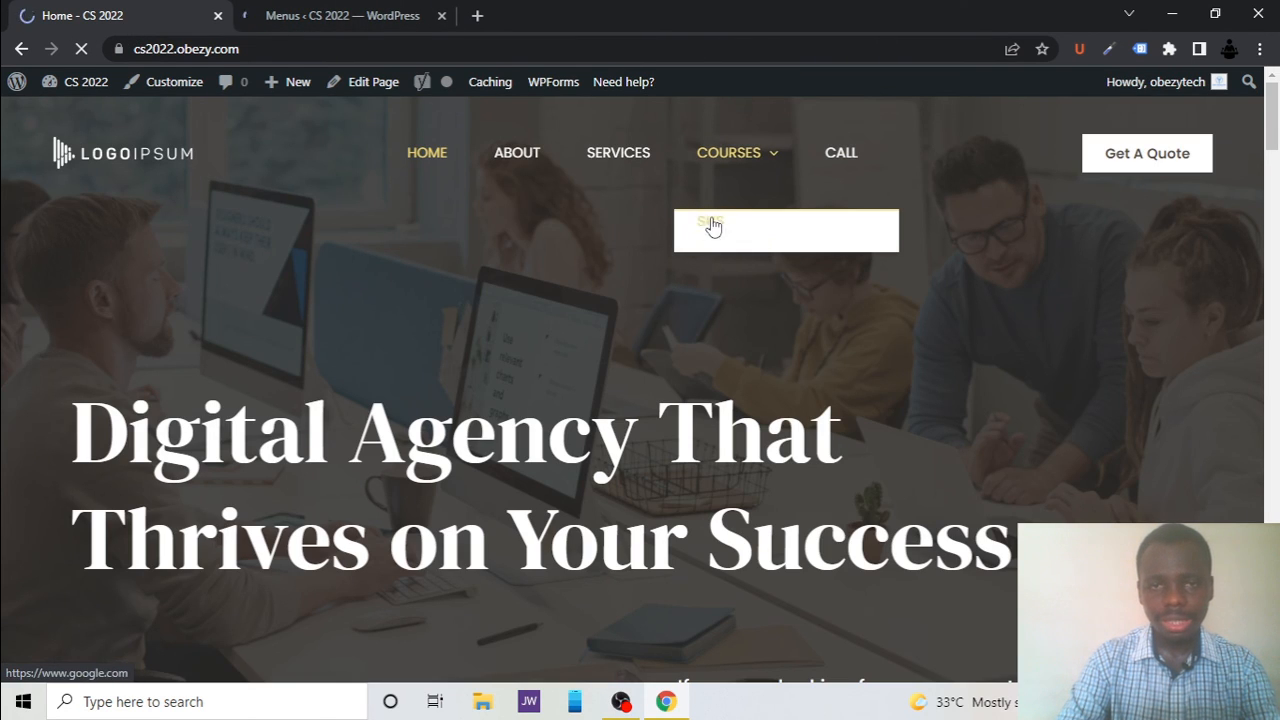